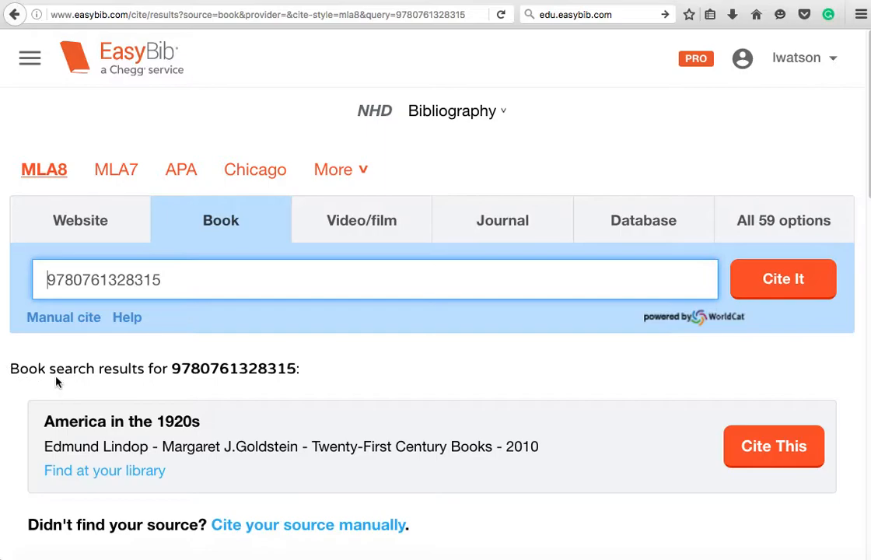
Step: Choose the book result "America in the 1920s" to cite and continue to the final citation form
scroll(81, 379, down, 1)
scroll(85, 378, down, 4)
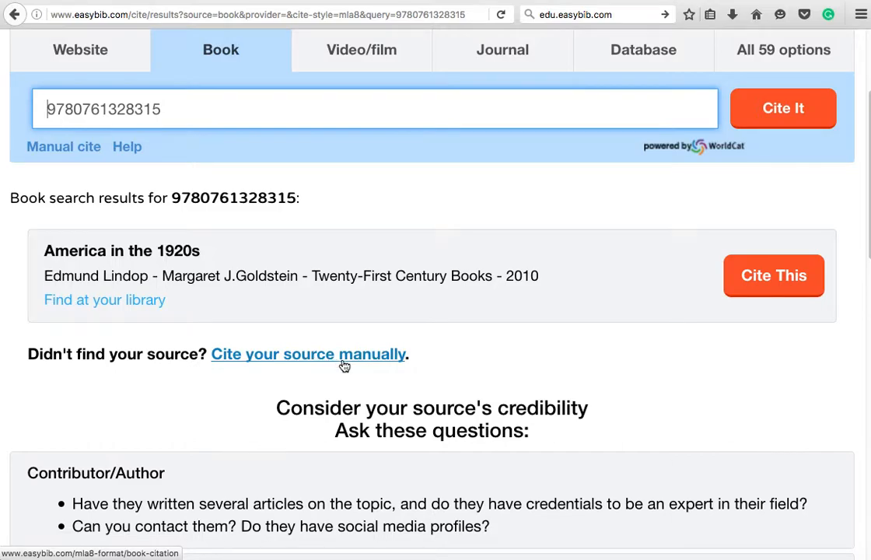
click(761, 280)
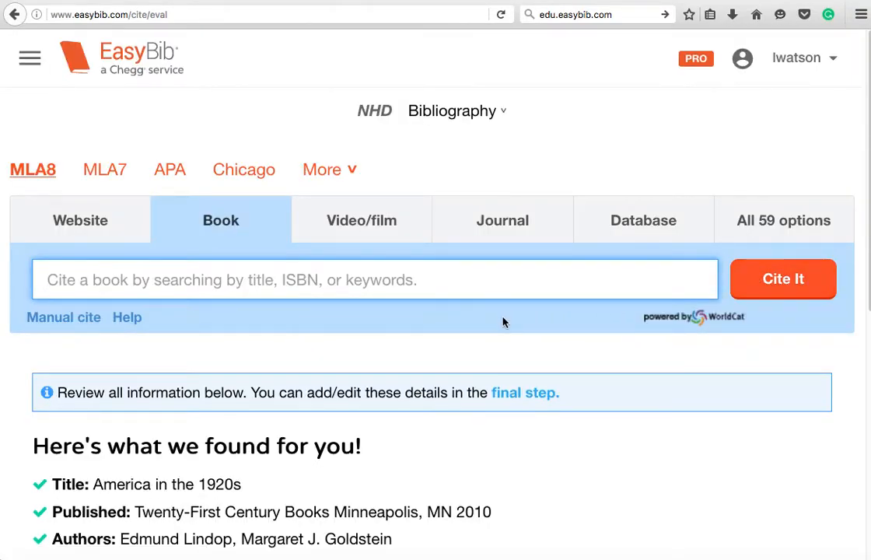
scroll(488, 387, down, 4)
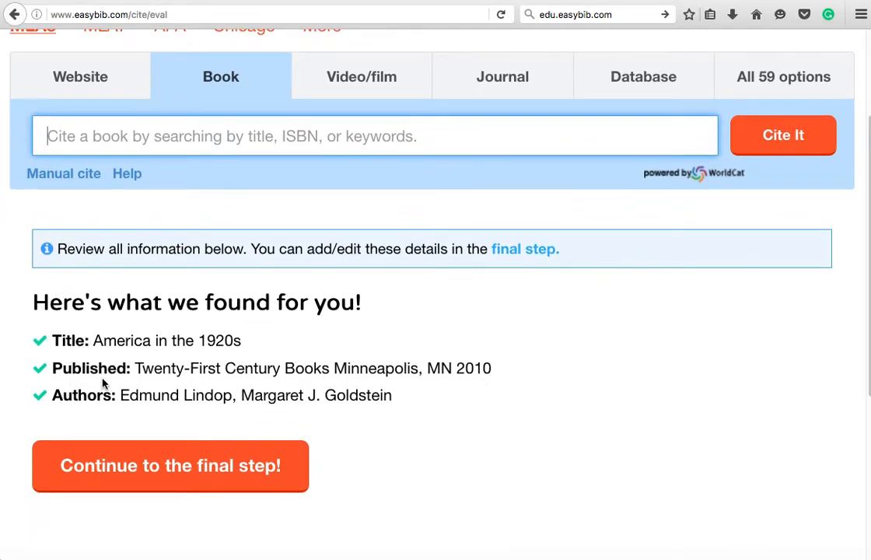
click(137, 470)
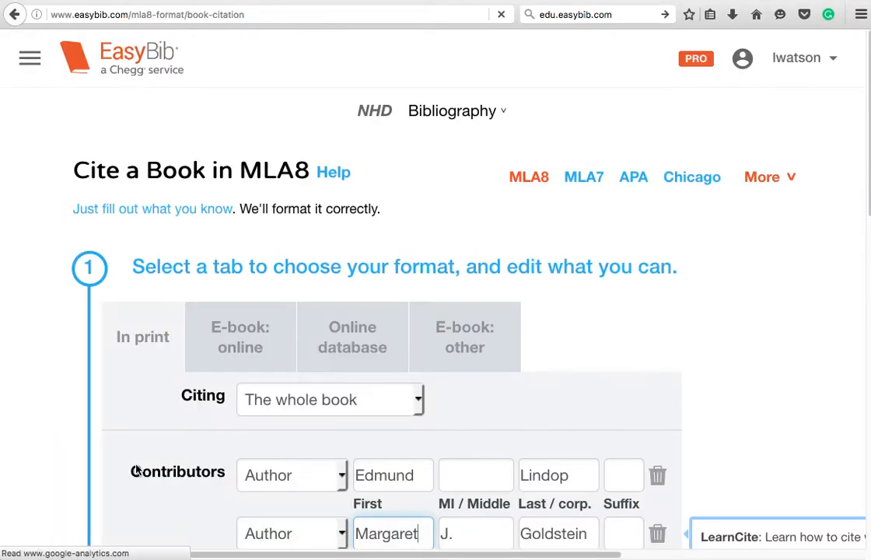
Step: Change what is being cited from the book to "Chapter or section"
scroll(155, 398, down, 5)
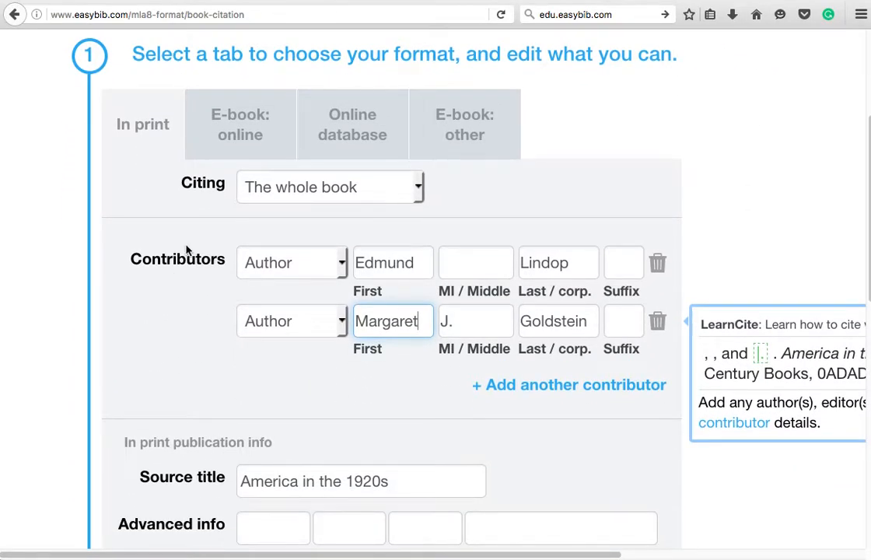
click(418, 187)
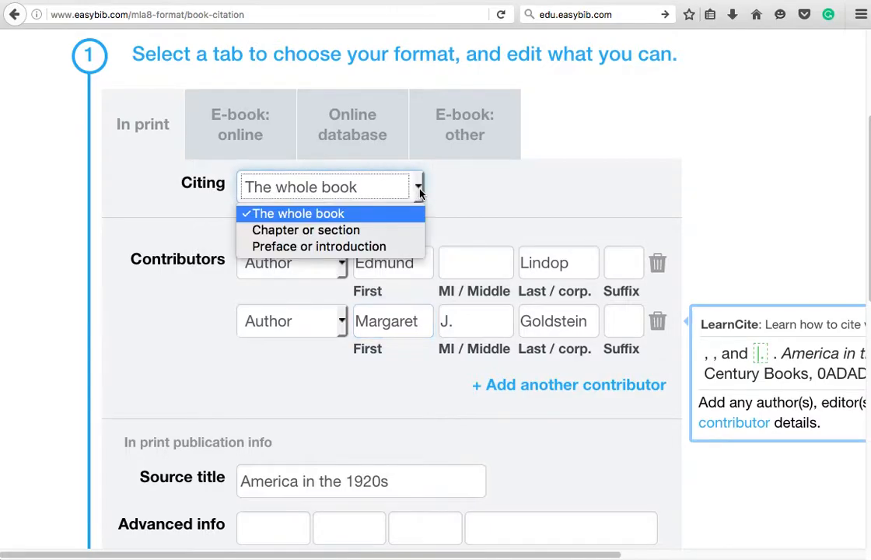
click(404, 235)
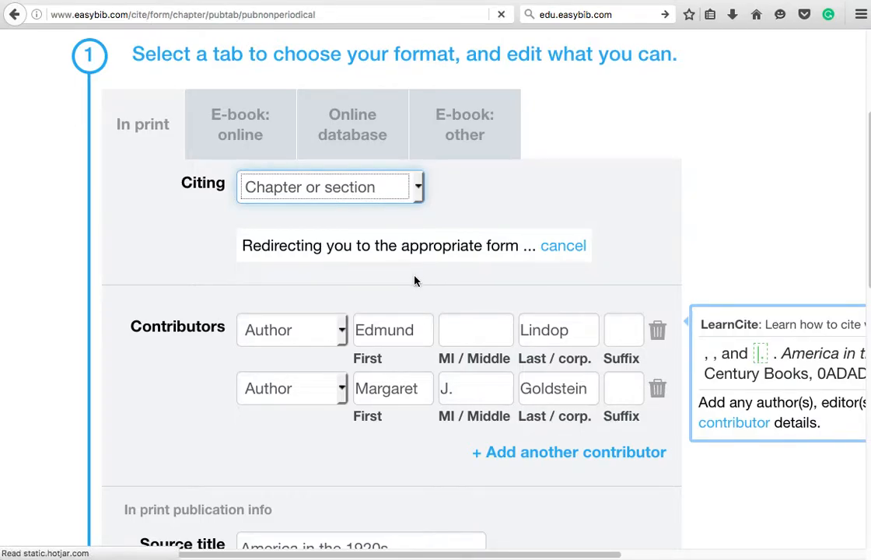
Step: Review the chapter citation form's source type, chapter title and contributor fields
scroll(408, 282, down, 4)
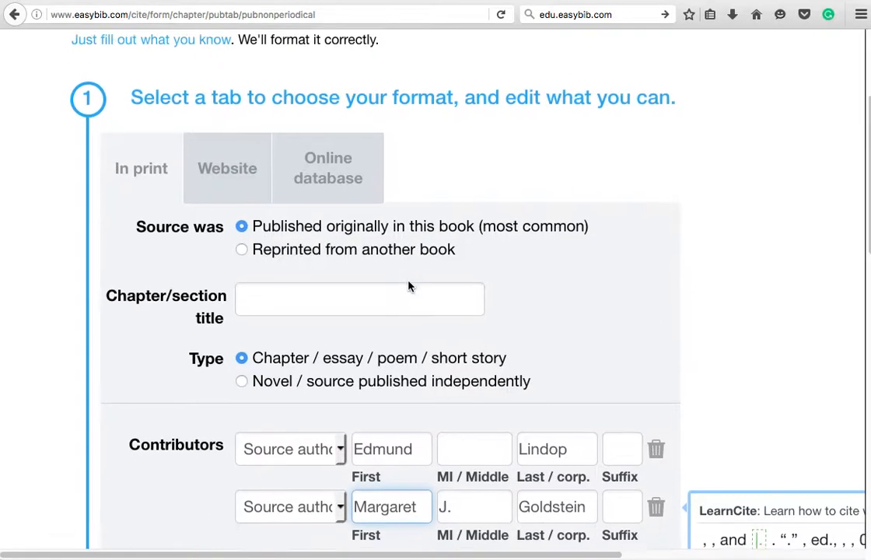
scroll(408, 286, down, 3)
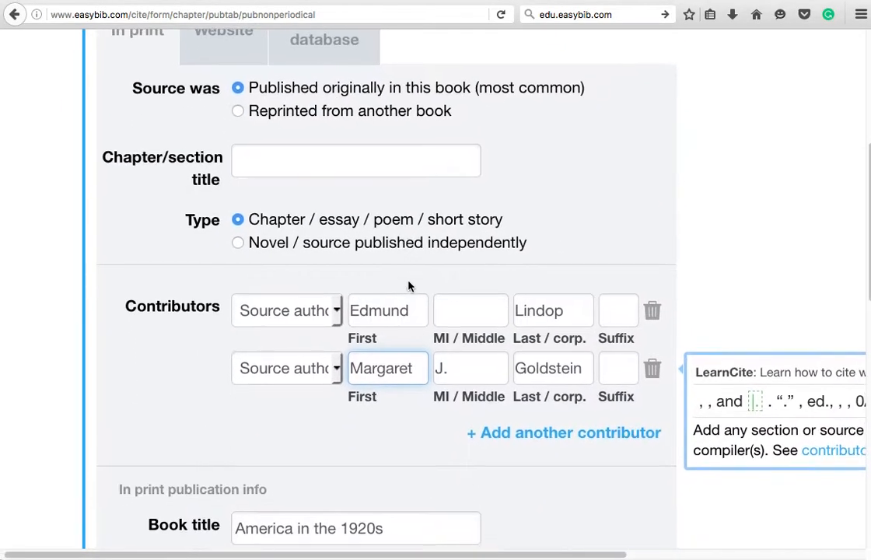
scroll(409, 287, up, 5)
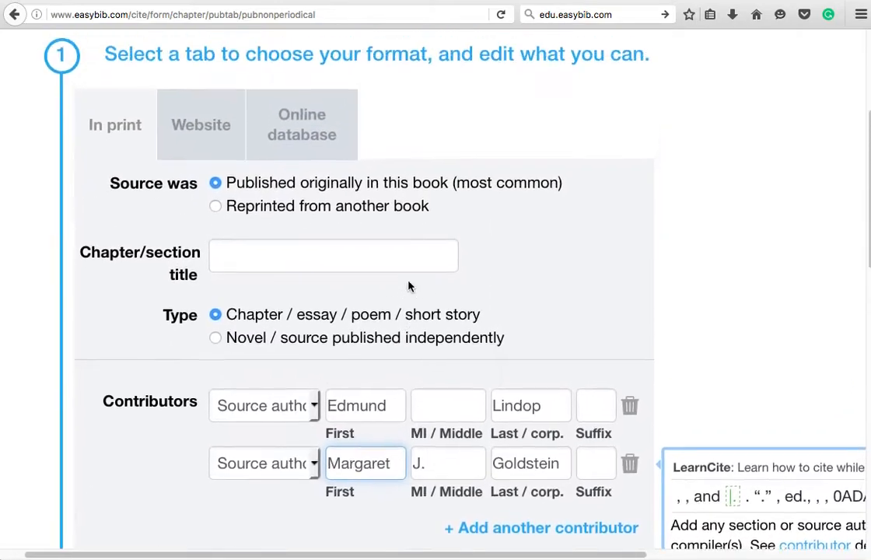
scroll(419, 279, down, 1)
scroll(419, 278, down, 4)
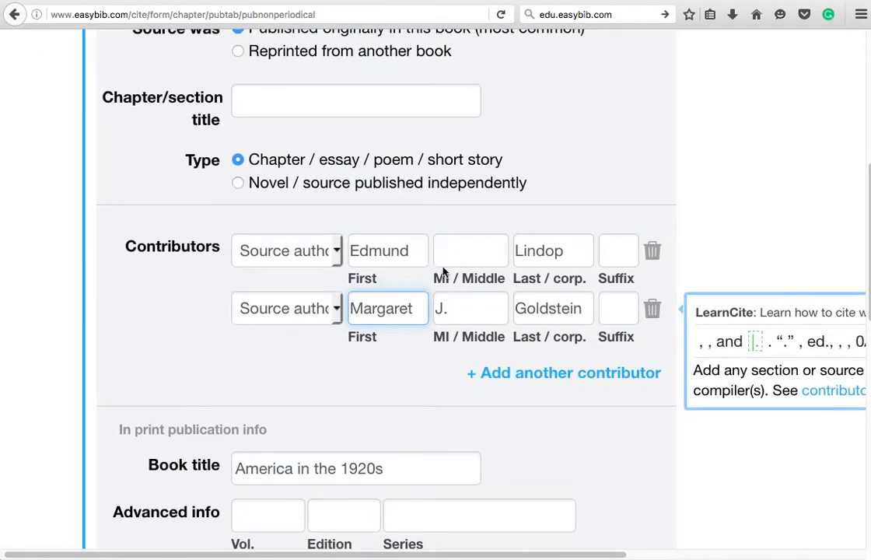
scroll(444, 269, up, 1)
scroll(444, 267, down, 1)
scroll(443, 269, down, 3)
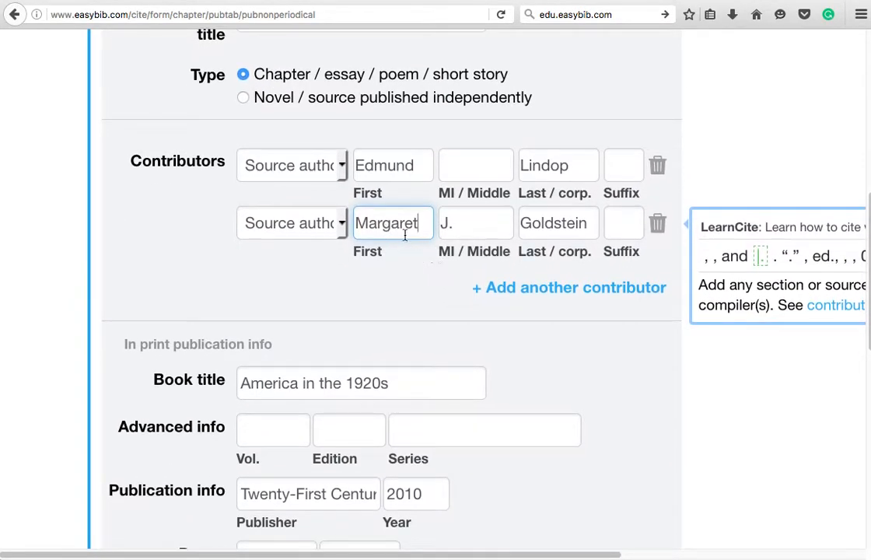
Step: Enter the chapter's page range with start page 12 and end page 30
scroll(510, 276, down, 3)
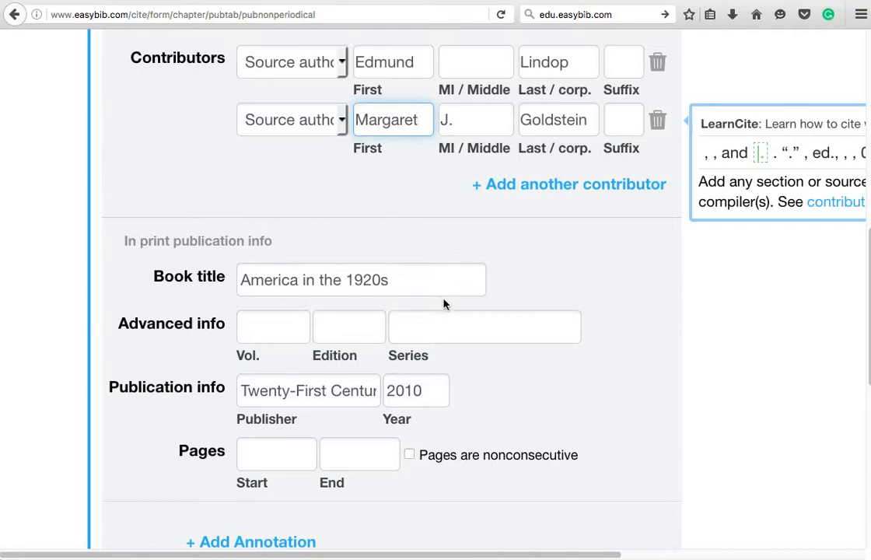
scroll(443, 301, down, 1)
scroll(444, 301, down, 2)
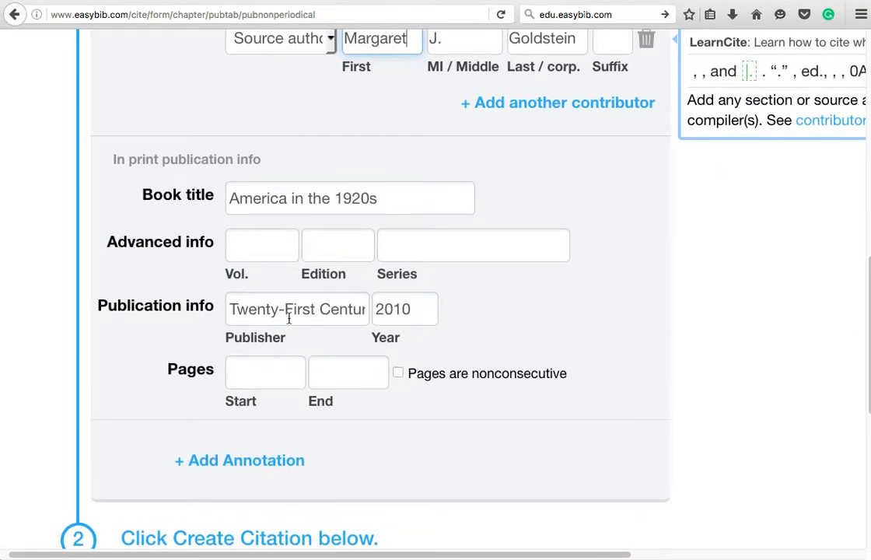
click(256, 371)
text(12)
click(363, 374)
text(30)
click(392, 437)
click(856, 375)
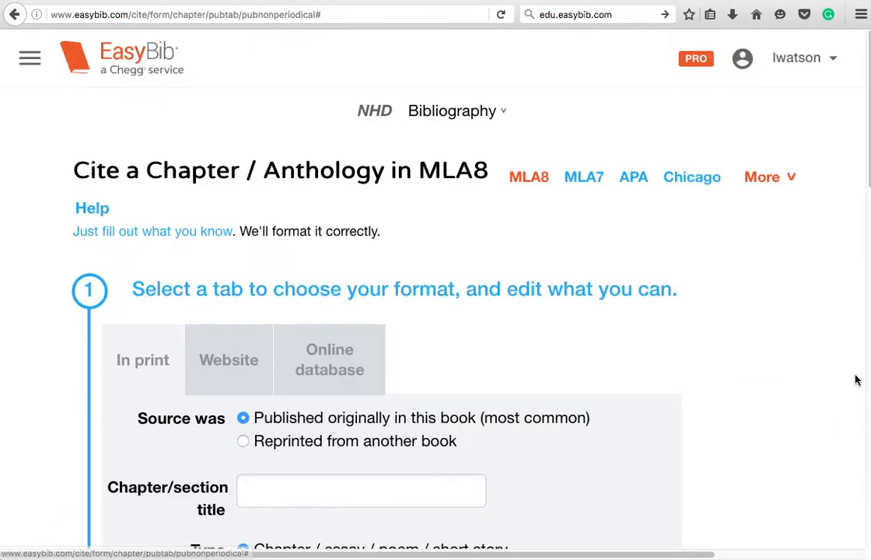
scroll(599, 389, down, 3)
scroll(599, 391, down, 5)
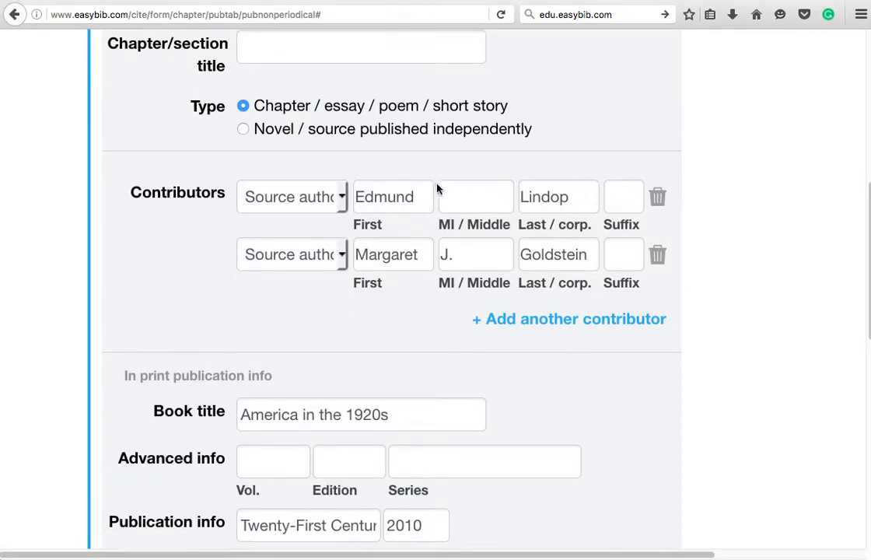
scroll(402, 313, down, 3)
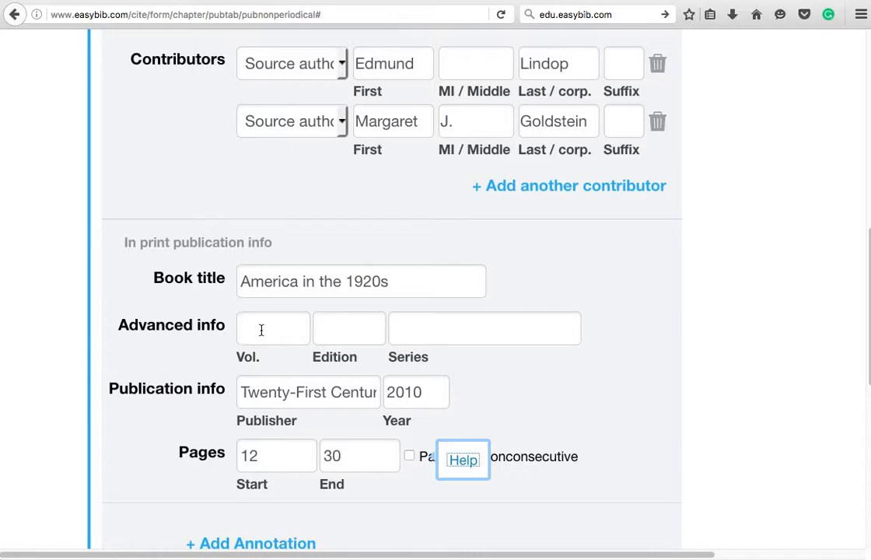
click(261, 329)
text(3)
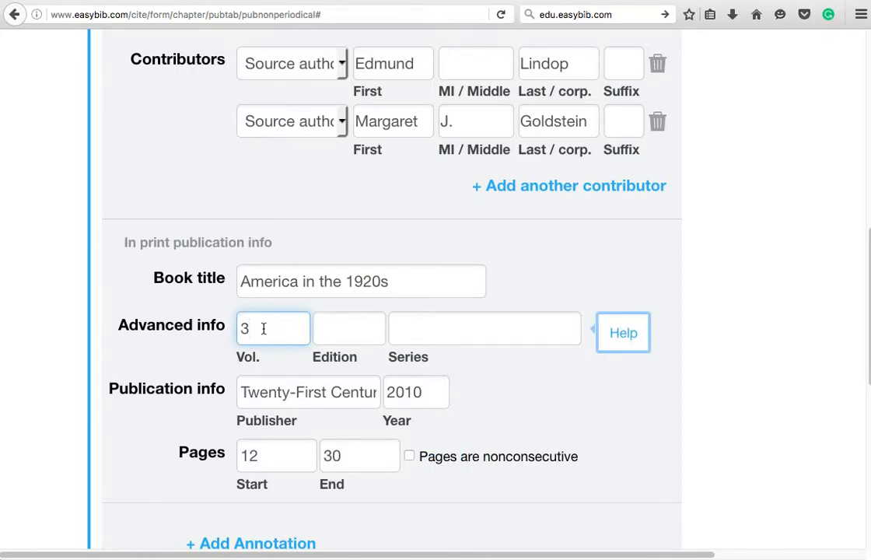
double_click(245, 328)
key(BackSpace)
Step: Add the annotation "I utilized this source to help distinguish the clothing of the time period. It helped with creating costumes for our early scene."
scroll(246, 329, down, 5)
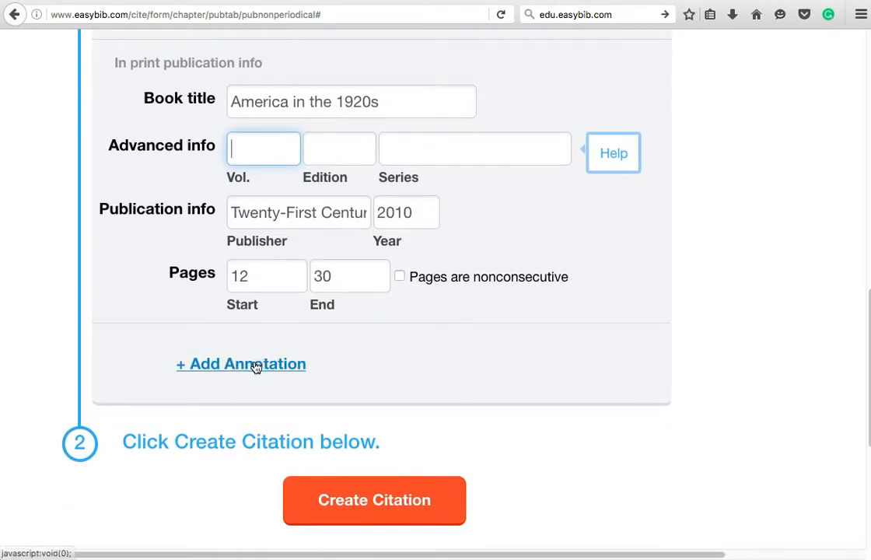
click(257, 366)
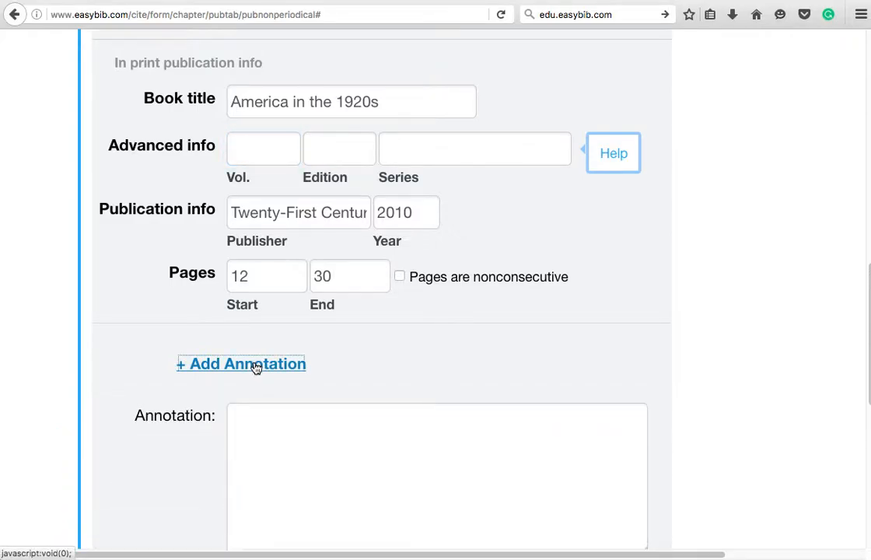
scroll(257, 368, down, 2)
click(253, 363)
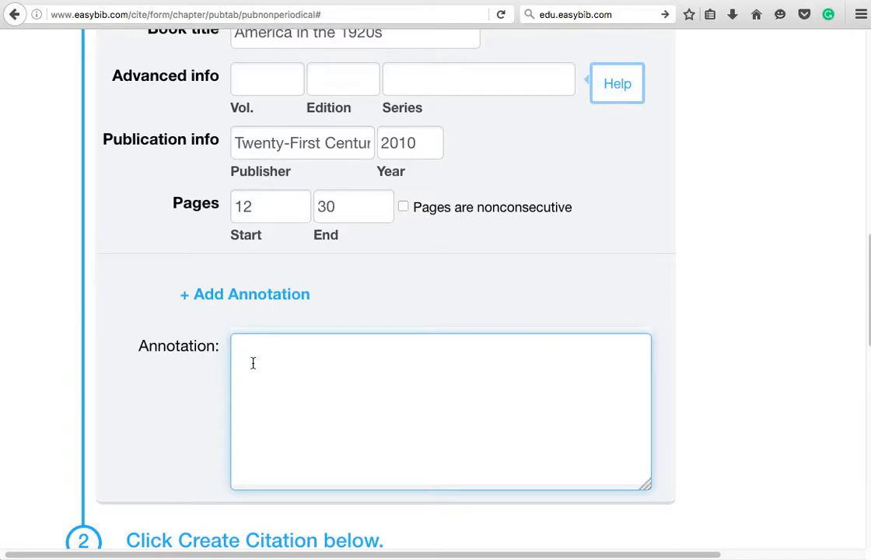
text(I utilized this source to )
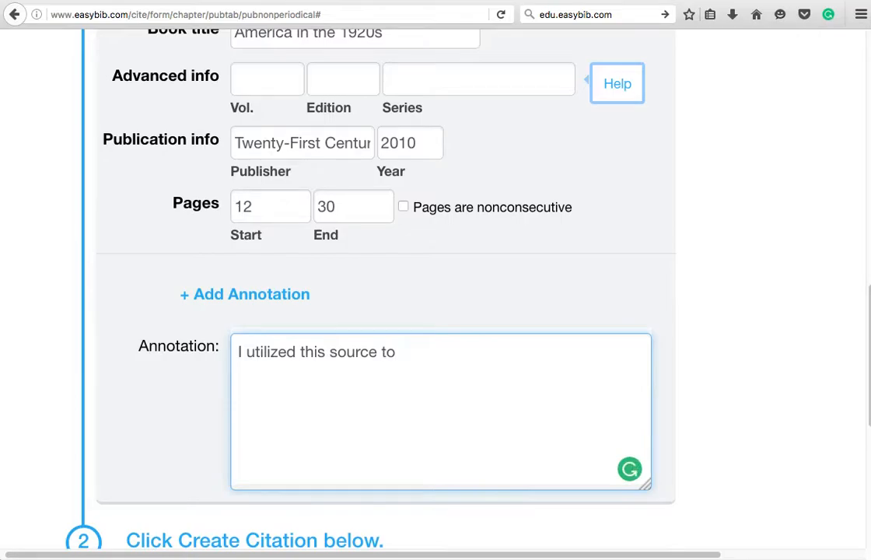
text(help disting)
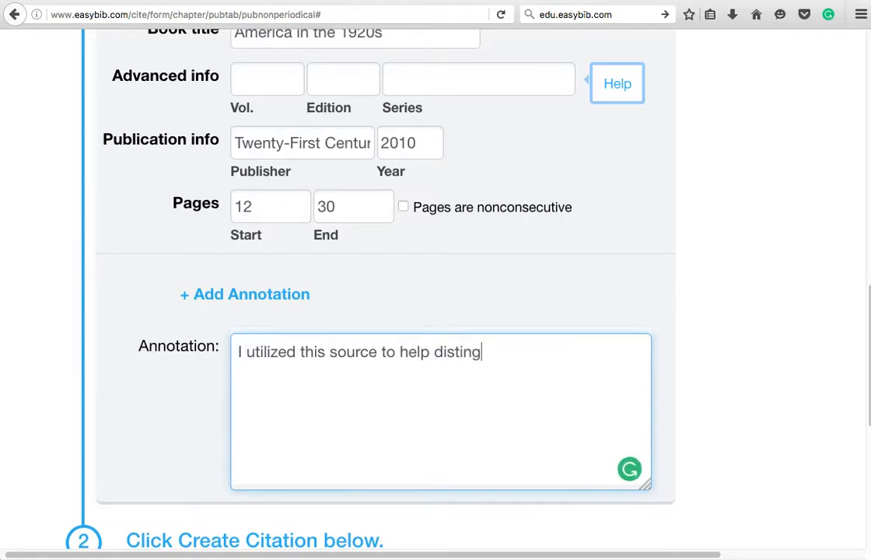
text(uish the cl)
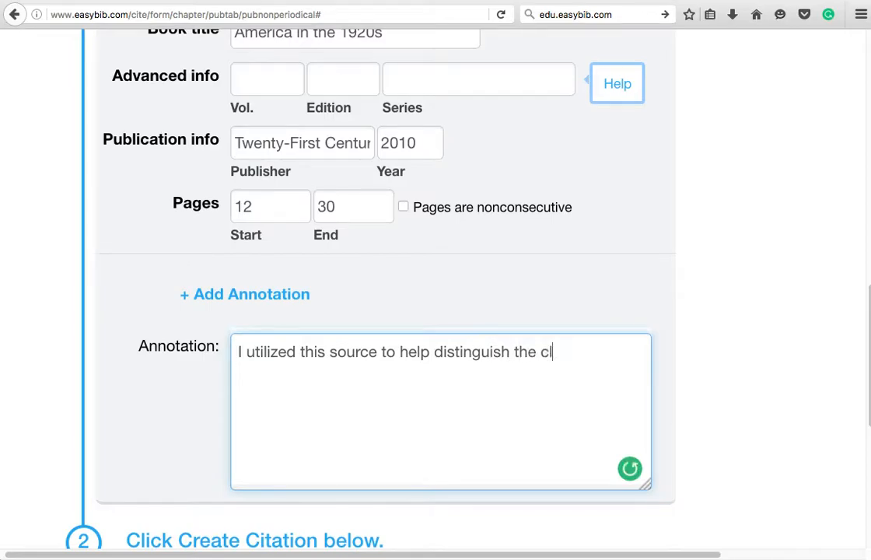
text(othing of the time )
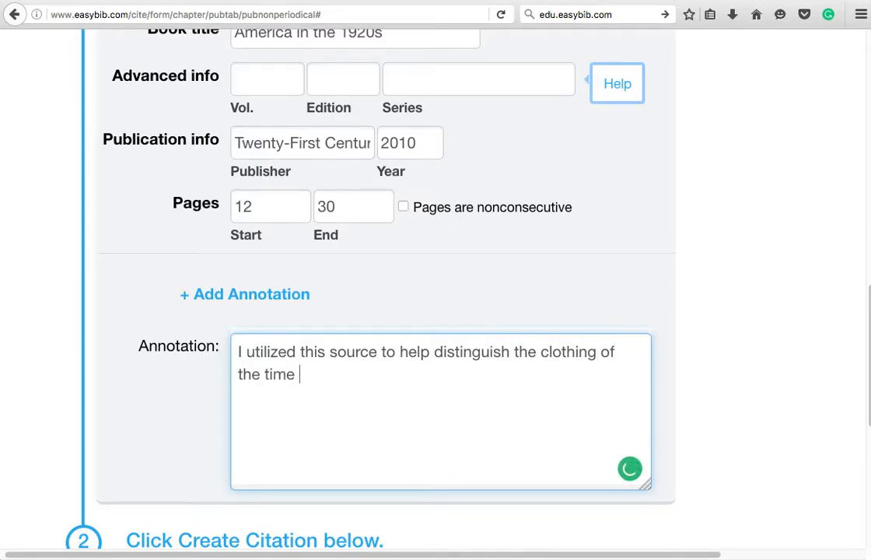
text(period.  It helped)
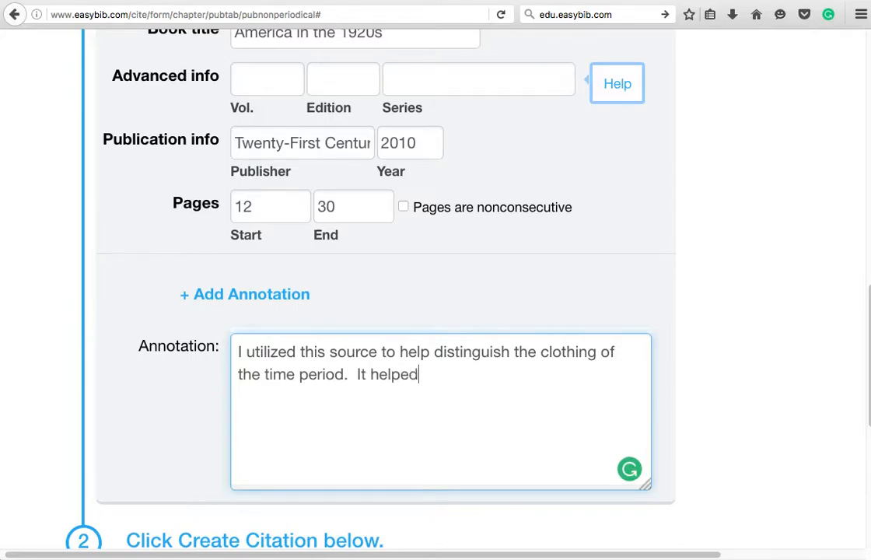
text( with creating costumes for our)
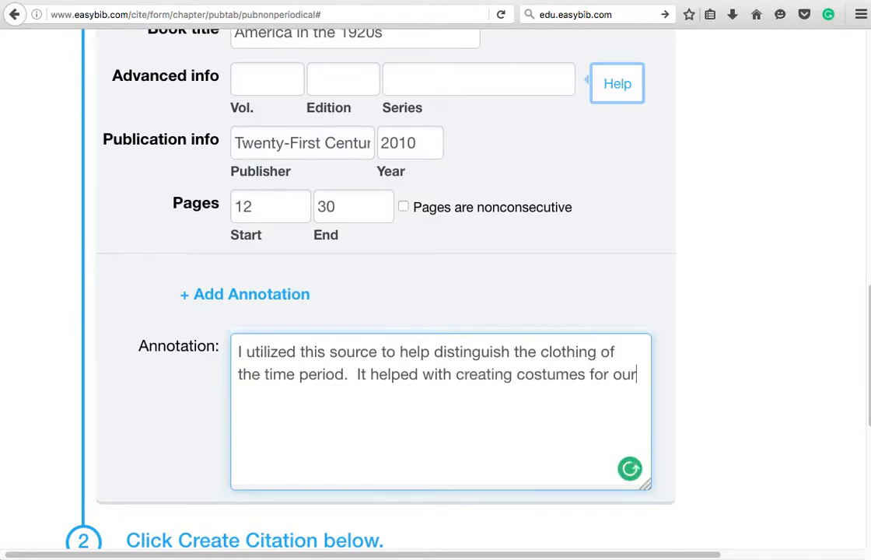
text( early scene.)
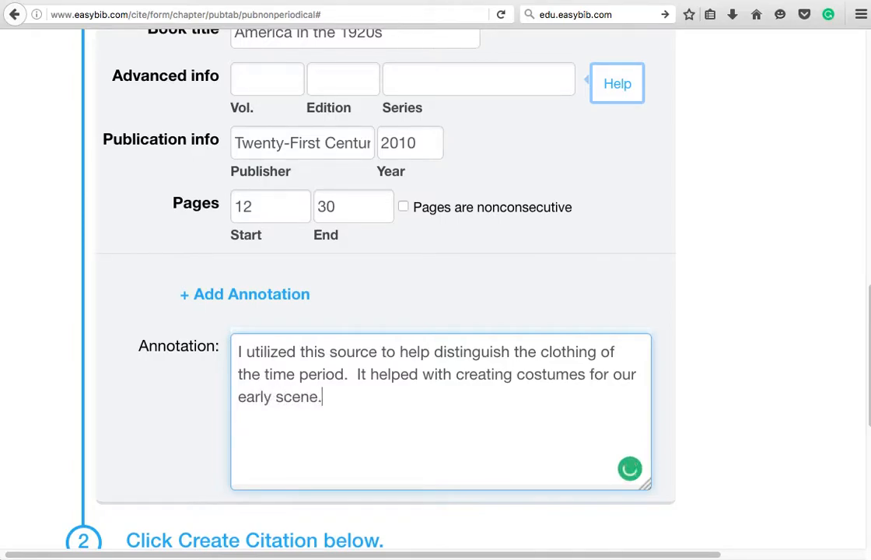
Step: Create the chapter citation with its annotation and view the finished entry above the citation list
scroll(228, 370, down, 1)
scroll(227, 371, right, 1)
scroll(228, 370, down, 2)
scroll(227, 370, left, 1)
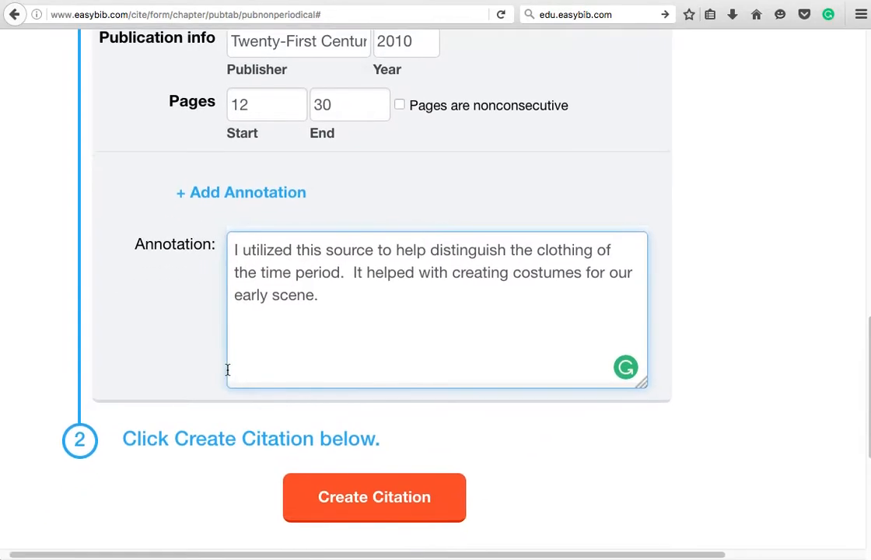
scroll(227, 370, down, 1)
scroll(227, 371, right, 1)
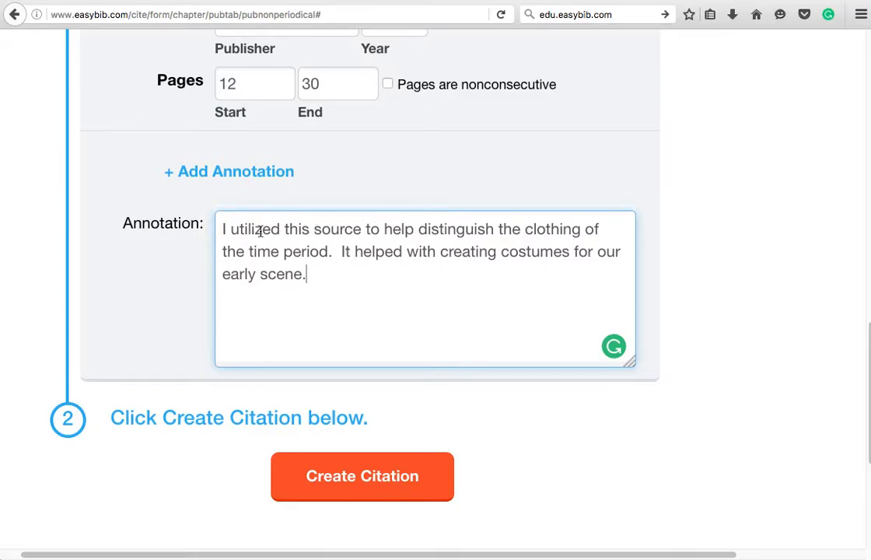
scroll(273, 247, up, 2)
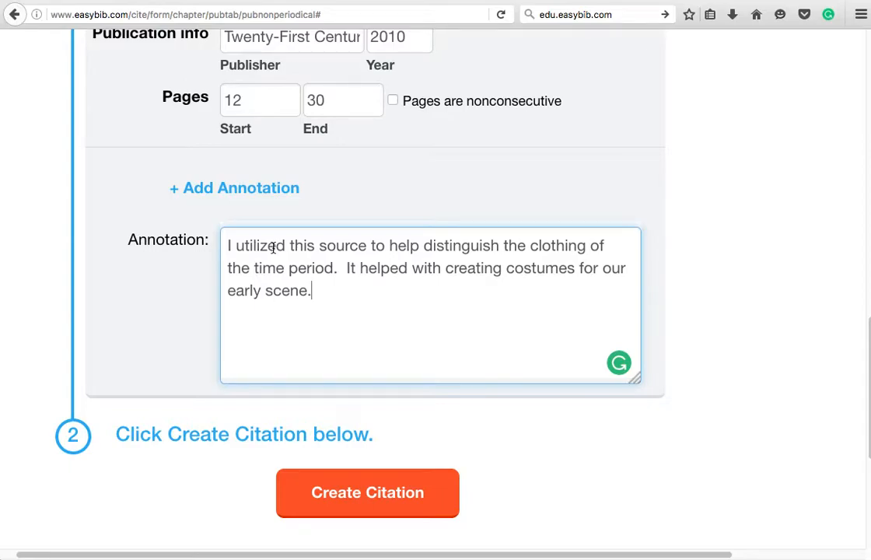
scroll(273, 248, up, 2)
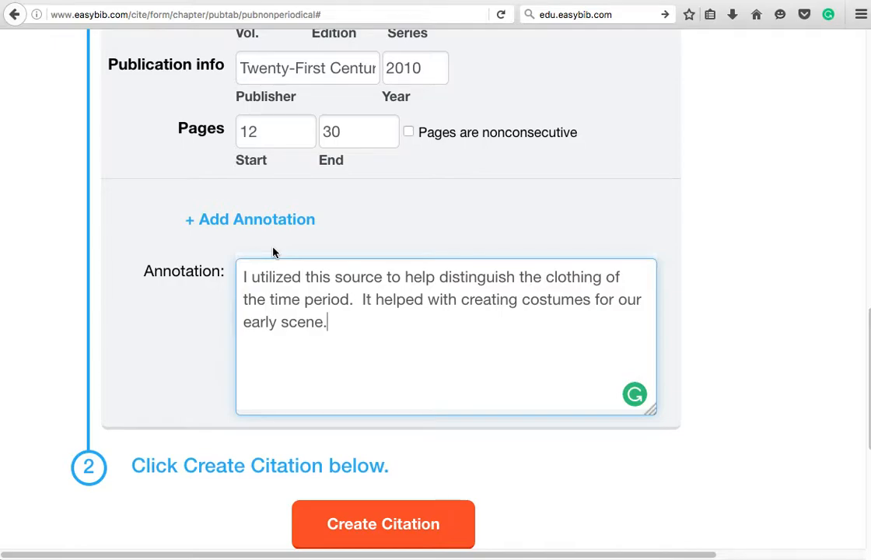
scroll(273, 252, down, 5)
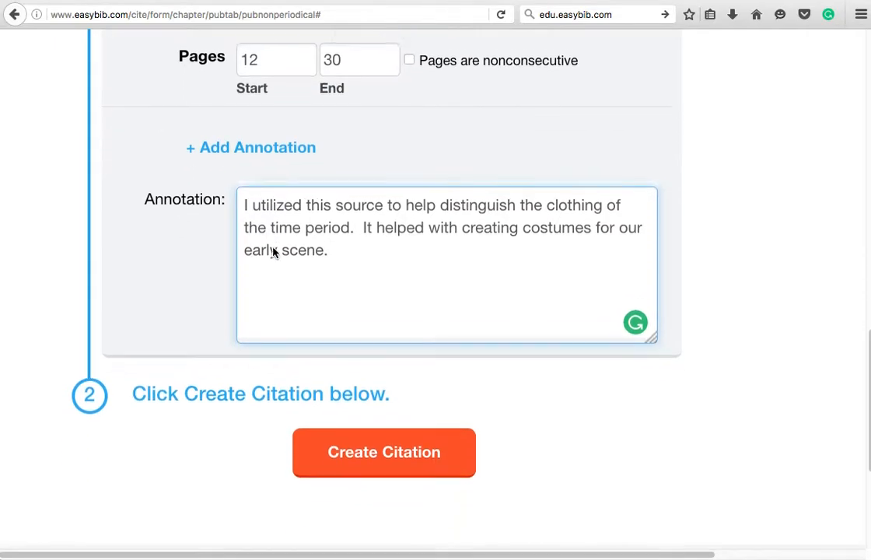
click(350, 377)
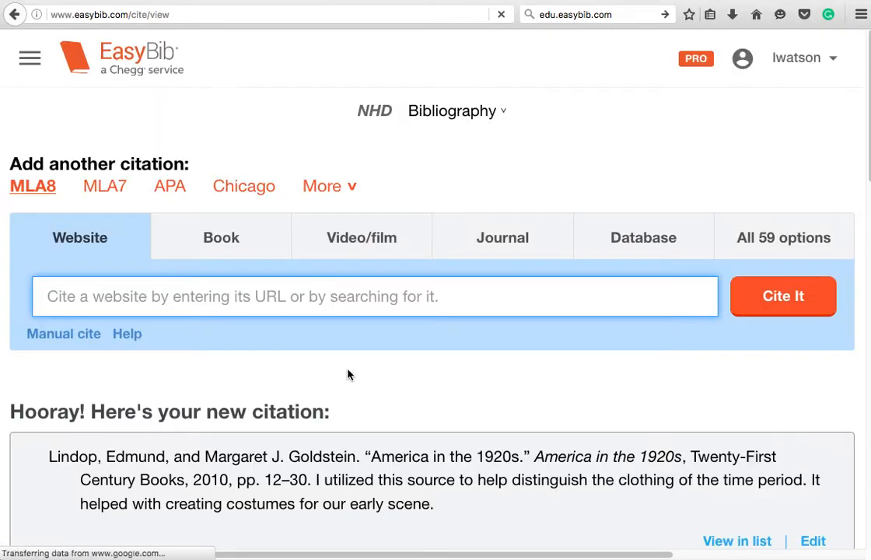
scroll(340, 339, down, 4)
scroll(340, 339, down, 2)
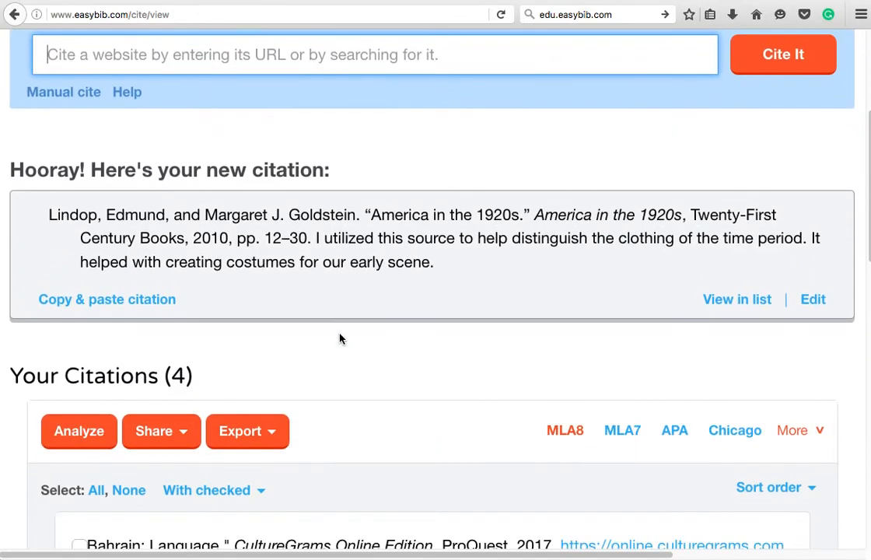
Step: Open the "America in the 1920s" chapter citation for editing from the citation list
scroll(340, 339, down, 5)
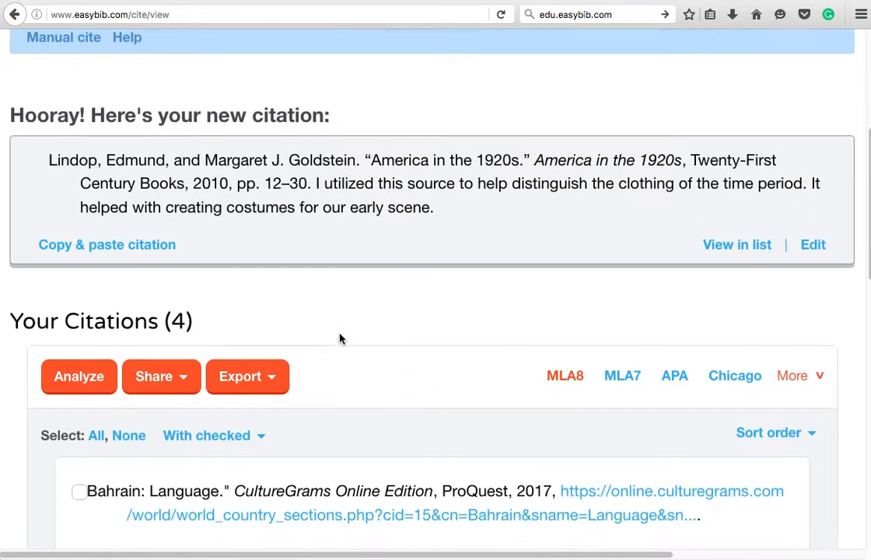
scroll(340, 339, down, 5)
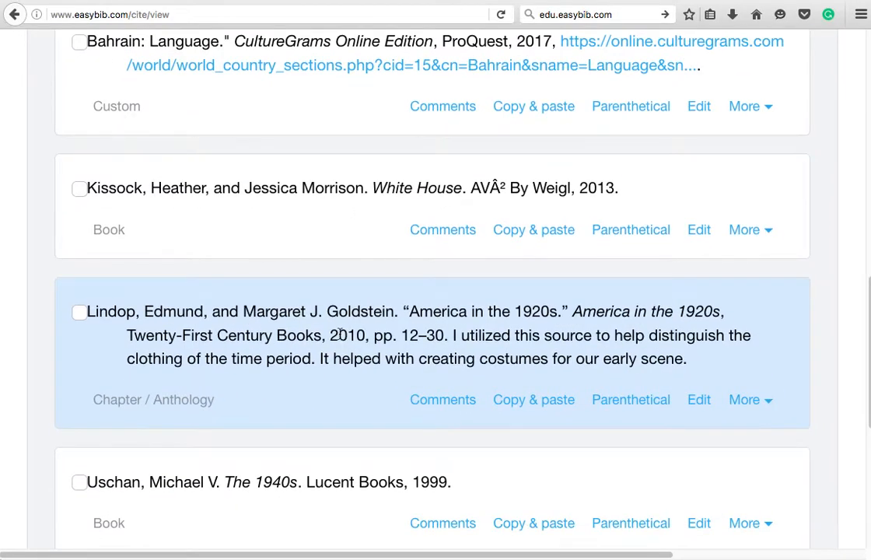
scroll(340, 333, down, 2)
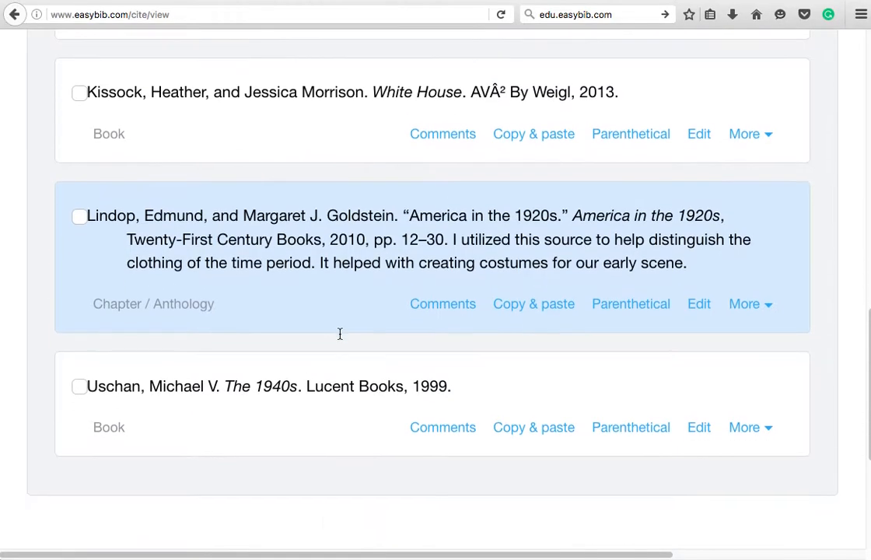
click(700, 309)
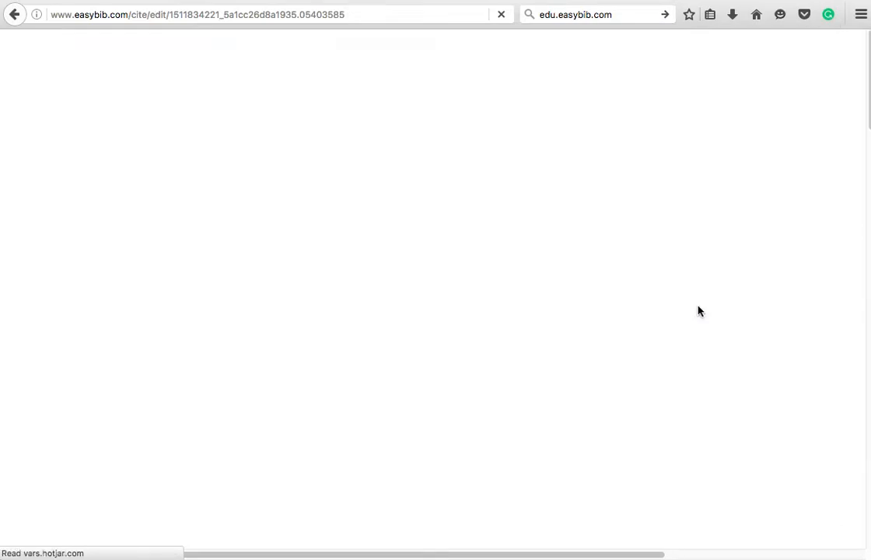
Step: Review the chapter citation's contributors, publication details, pages and annotation, and save it with Update citation
scroll(697, 311, down, 10)
scroll(695, 311, down, 15)
scroll(695, 311, down, 6)
scroll(695, 311, up, 8)
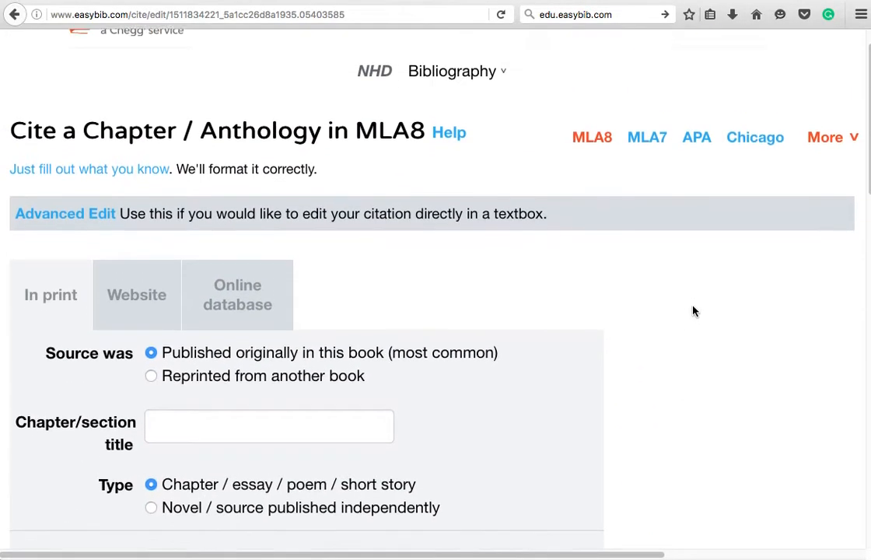
scroll(695, 312, down, 6)
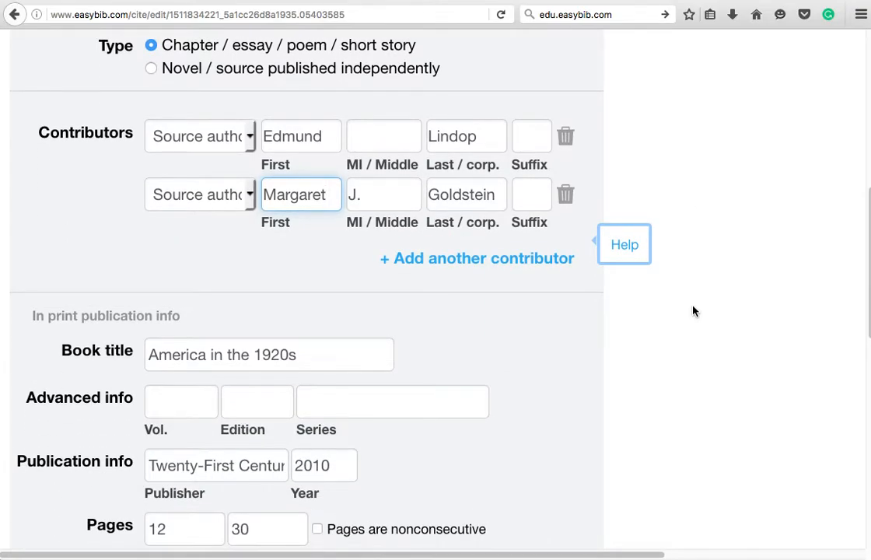
scroll(695, 312, down, 6)
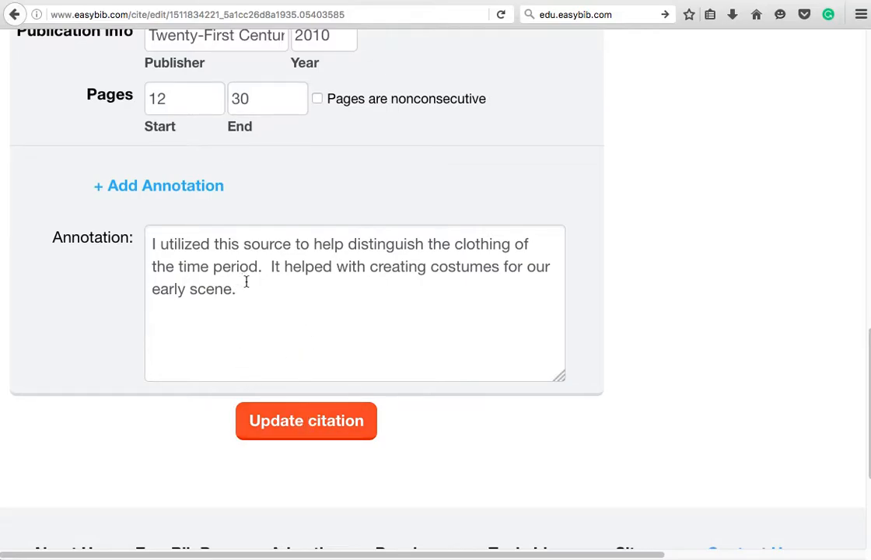
click(284, 432)
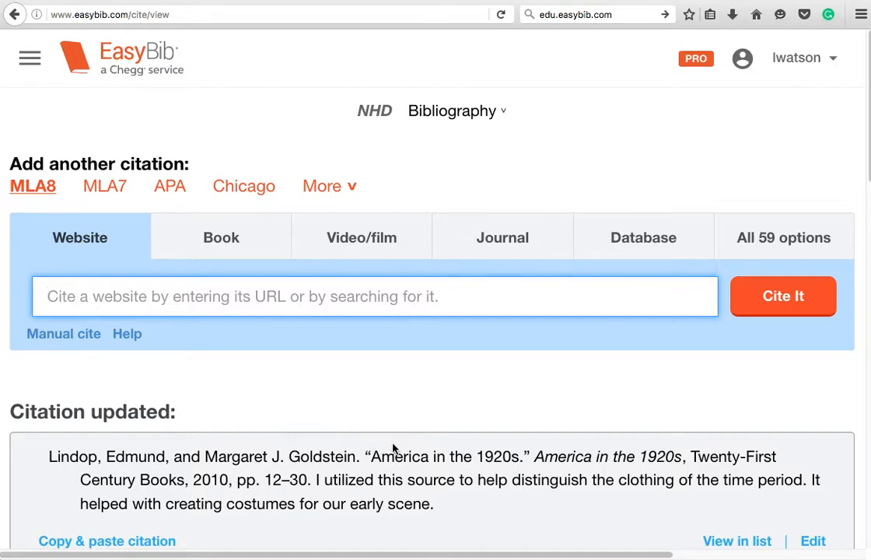
Step: Look through all source options for a new MLA8 citation and open the write / paste citation form
click(649, 241)
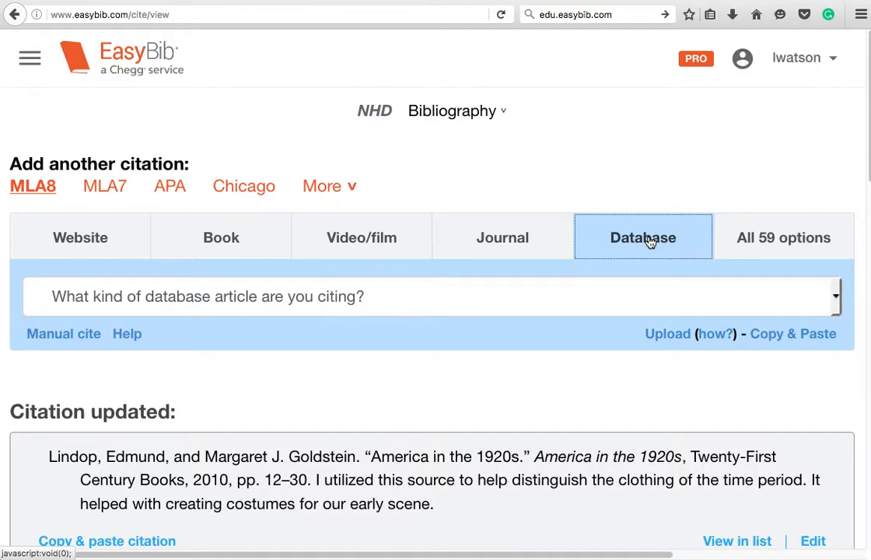
click(763, 243)
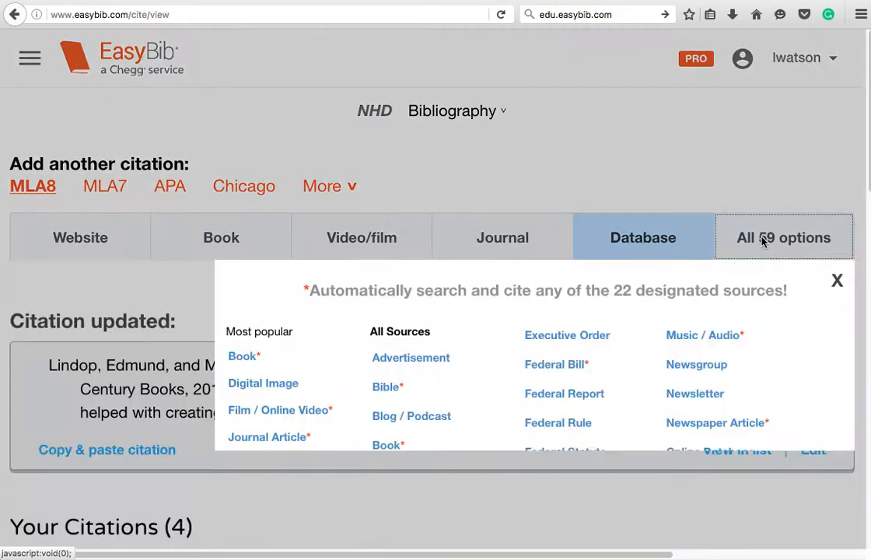
scroll(660, 322, down, 3)
scroll(661, 321, down, 1)
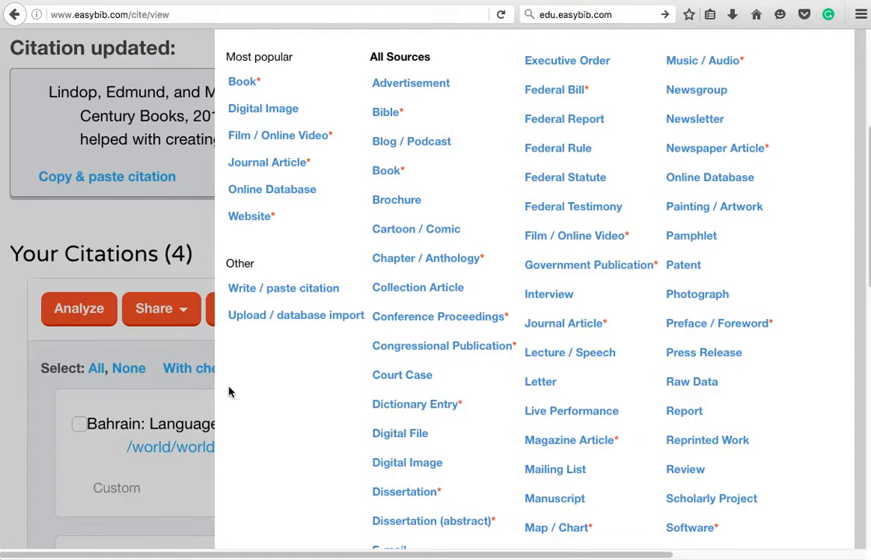
click(245, 294)
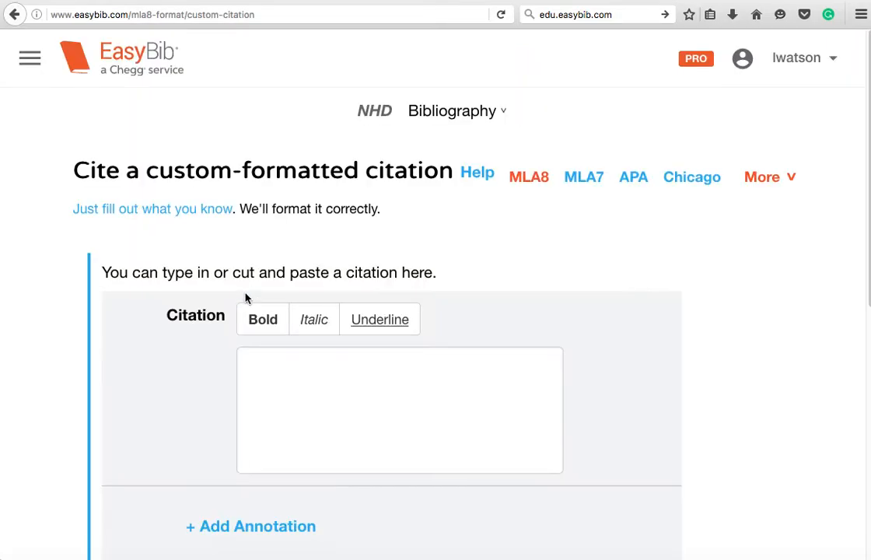
scroll(242, 335, down, 2)
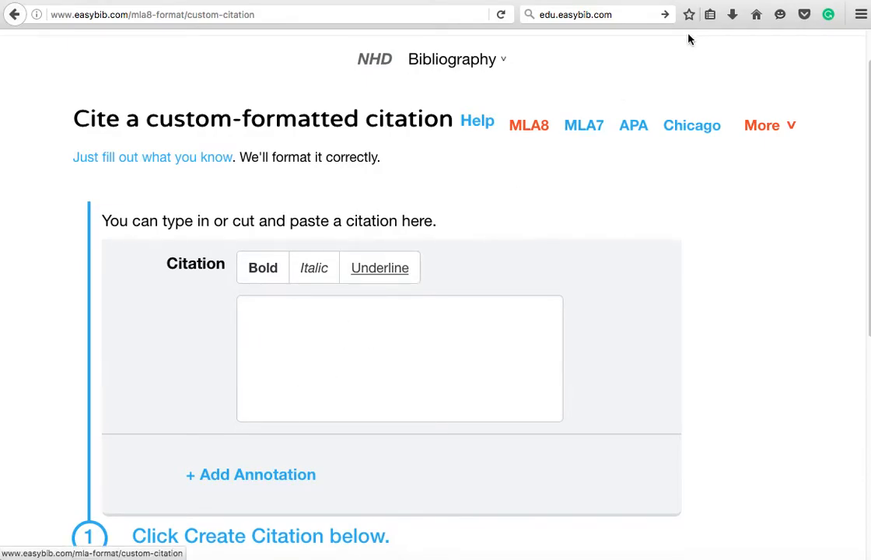
scroll(688, 39, up, 1)
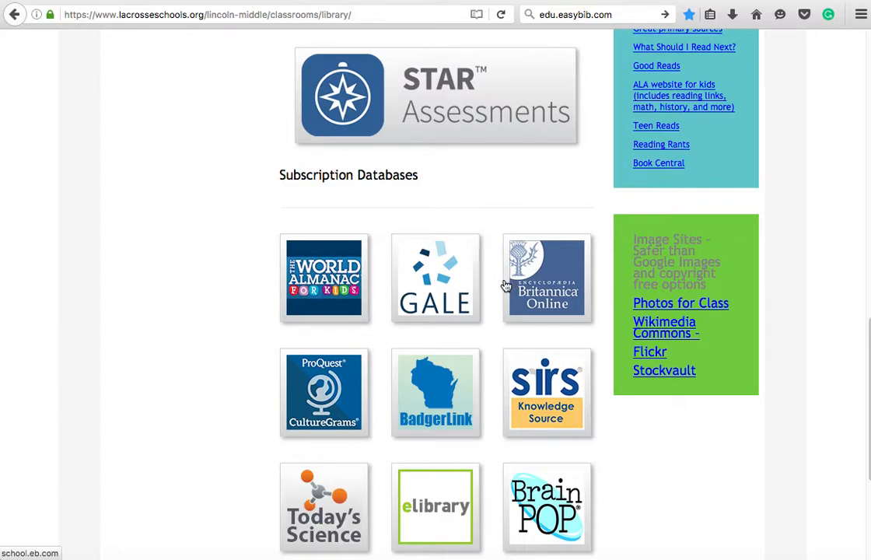
Step: Open the Gale databases from the school library page's subscription databases and enter Student Resources In Context
scroll(503, 285, down, 3)
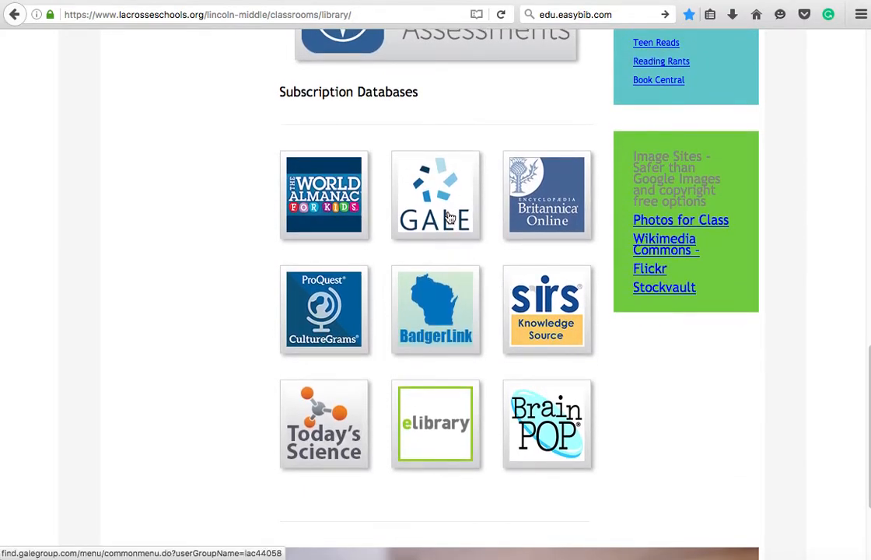
click(450, 217)
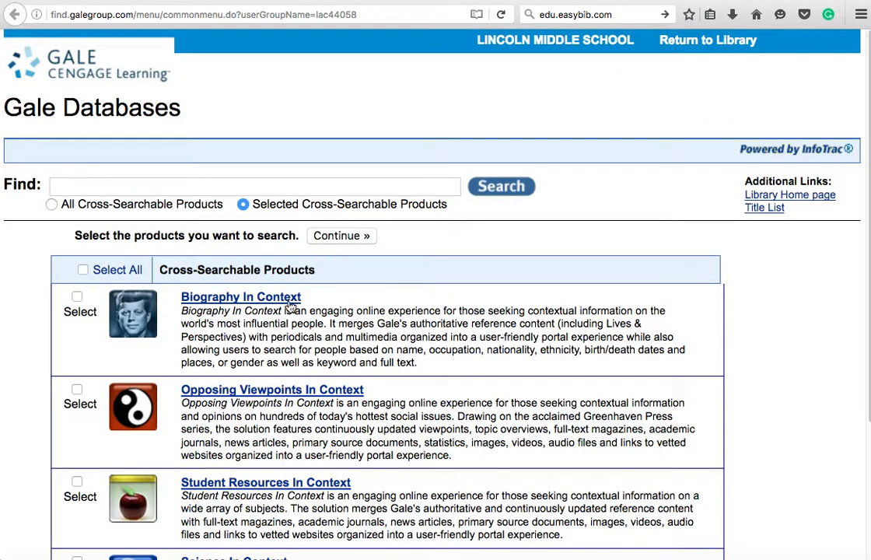
scroll(327, 311, down, 5)
click(278, 324)
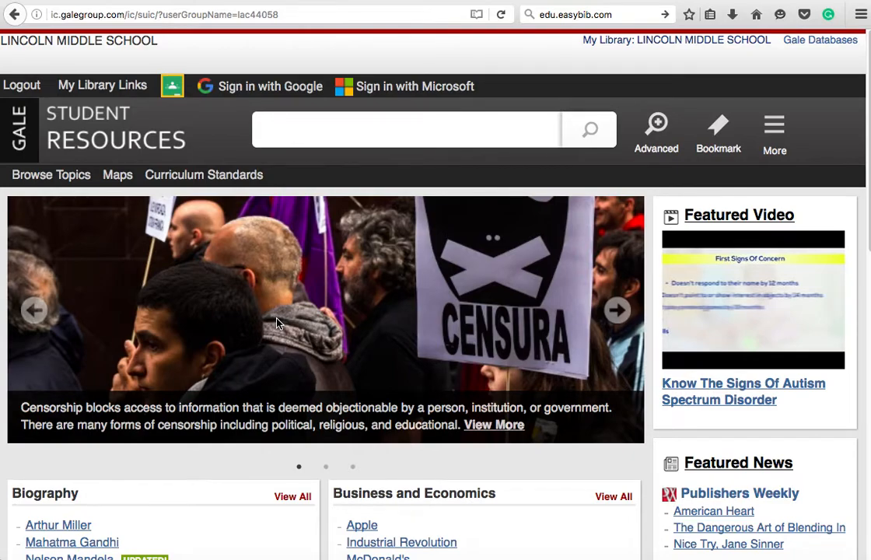
Step: Search Student Resources for the suggested topic "Malala Yousafzai"
click(285, 144)
text(mal)
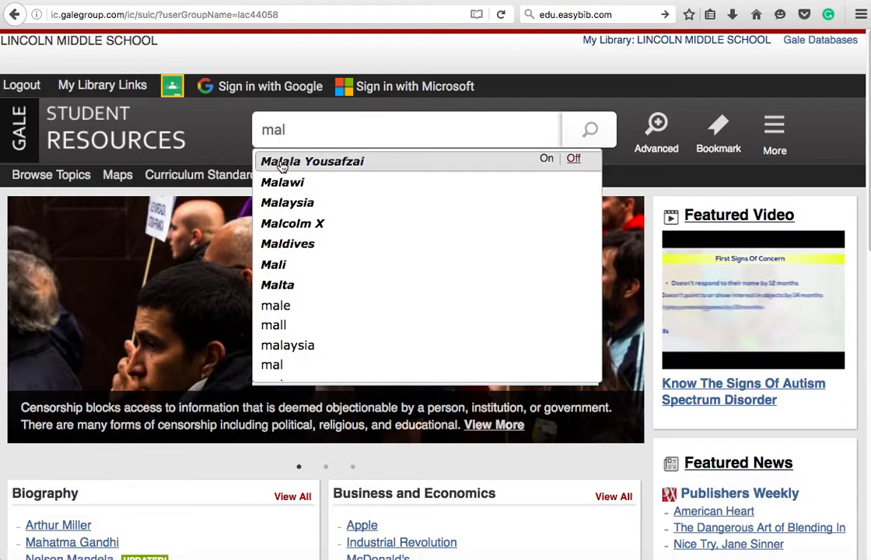
click(283, 162)
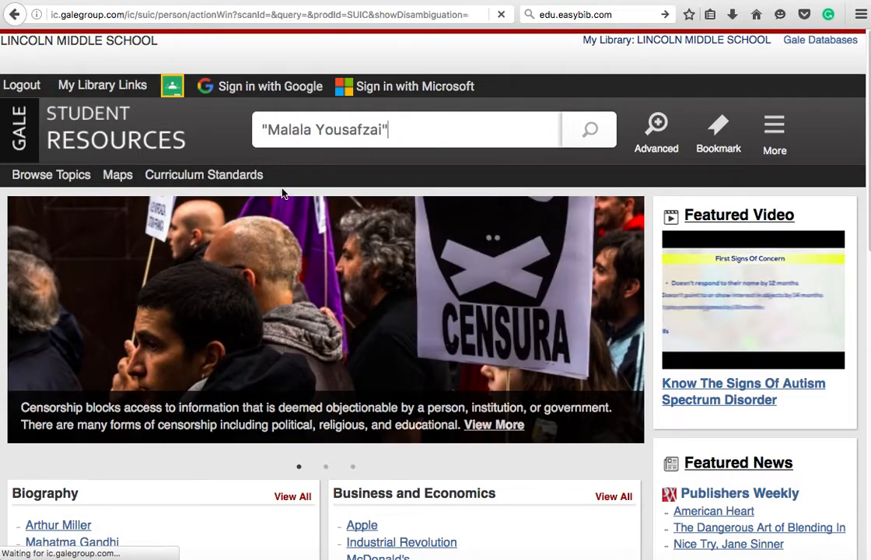
Step: Look over the Malala Yousafzai topic page and open the full overview article
scroll(283, 193, down, 1)
scroll(283, 194, down, 3)
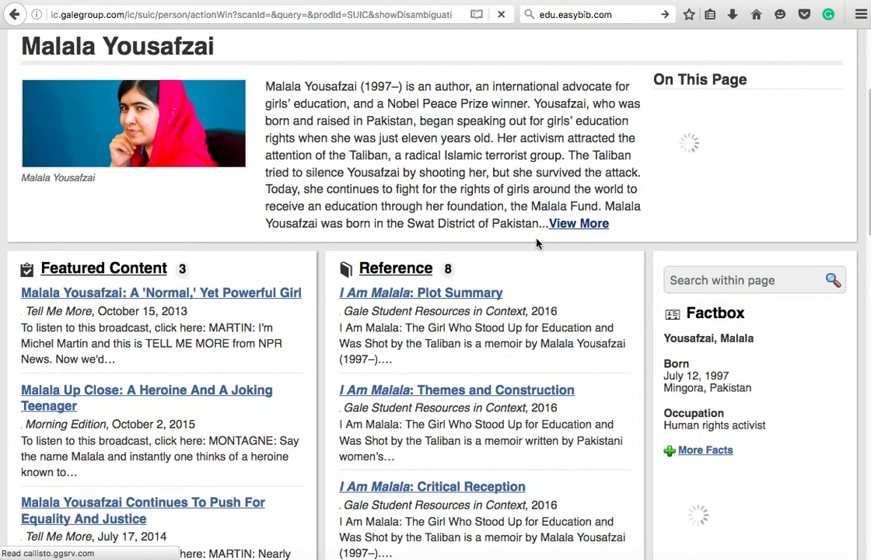
scroll(537, 243, down, 1)
scroll(537, 243, down, 2)
scroll(535, 247, up, 3)
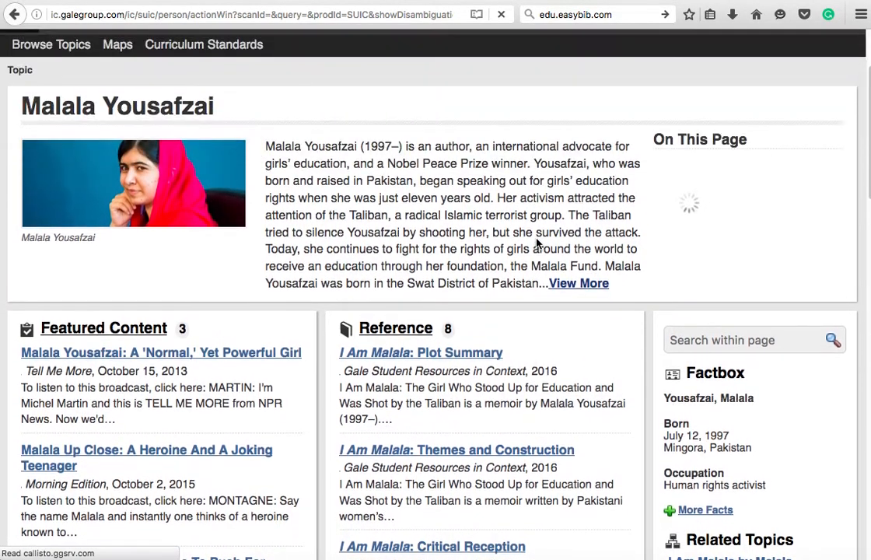
click(598, 286)
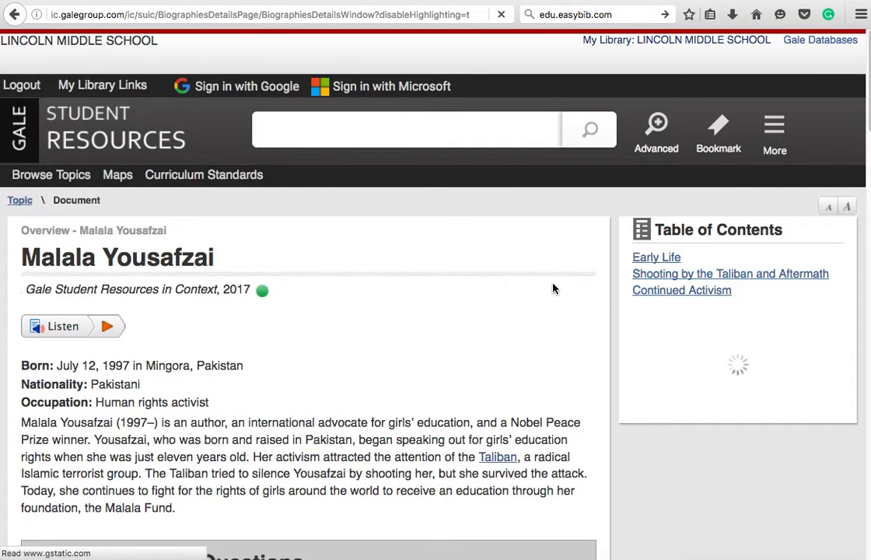
Step: Open the article's Citation Tools, keep the MLA 8th Edition format and select the whole citation text for copying
scroll(553, 289, down, 3)
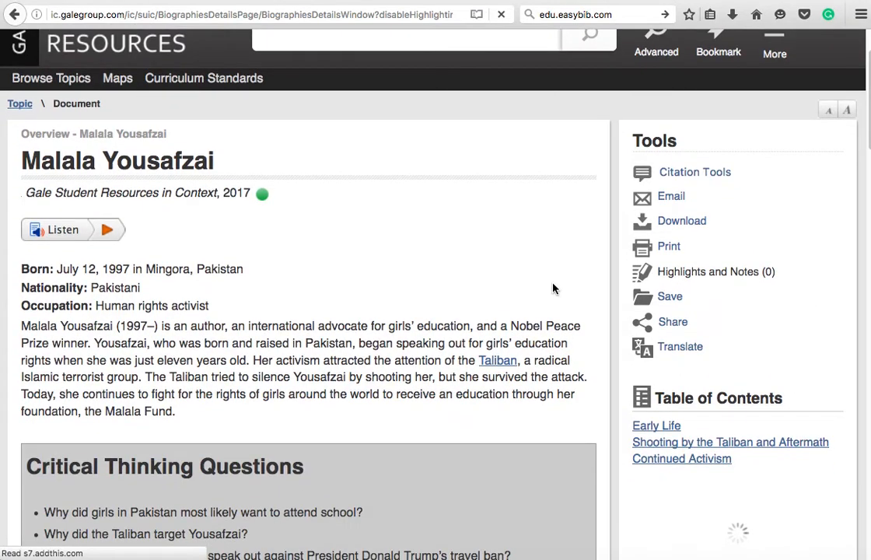
scroll(553, 289, down, 2)
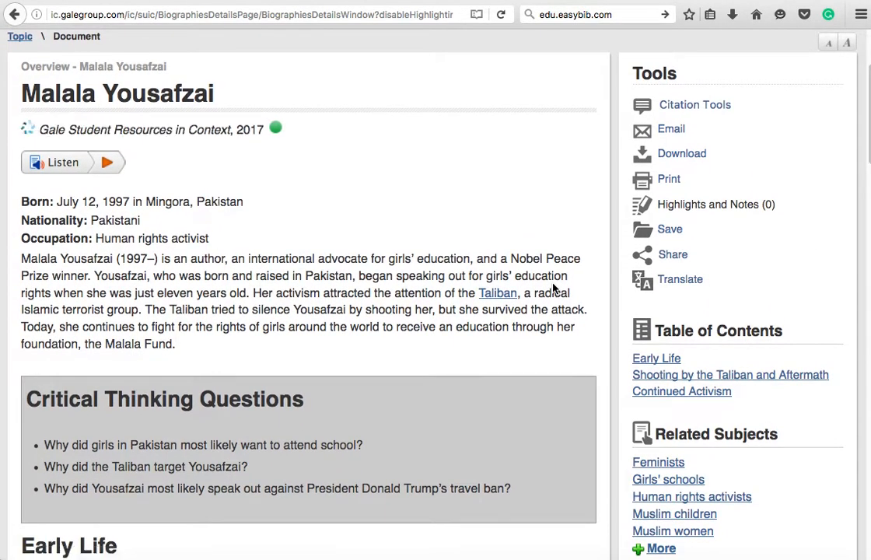
click(674, 107)
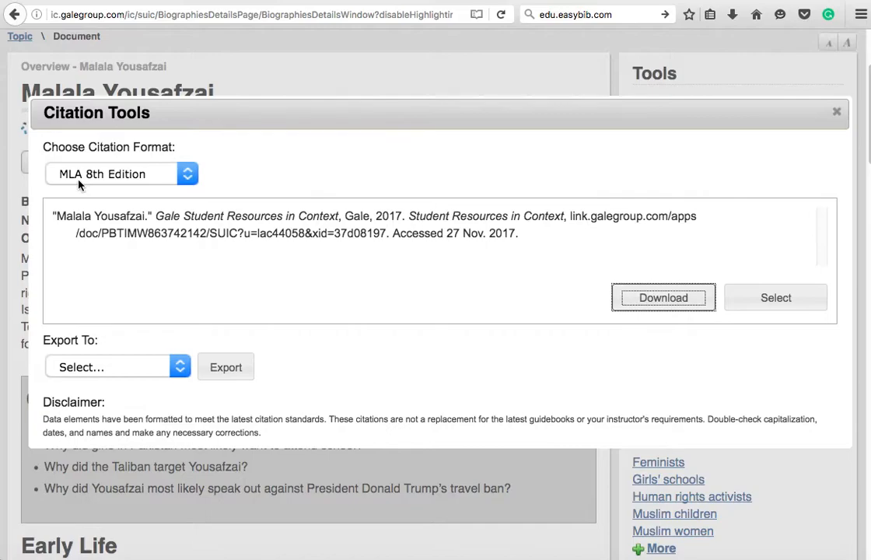
click(187, 175)
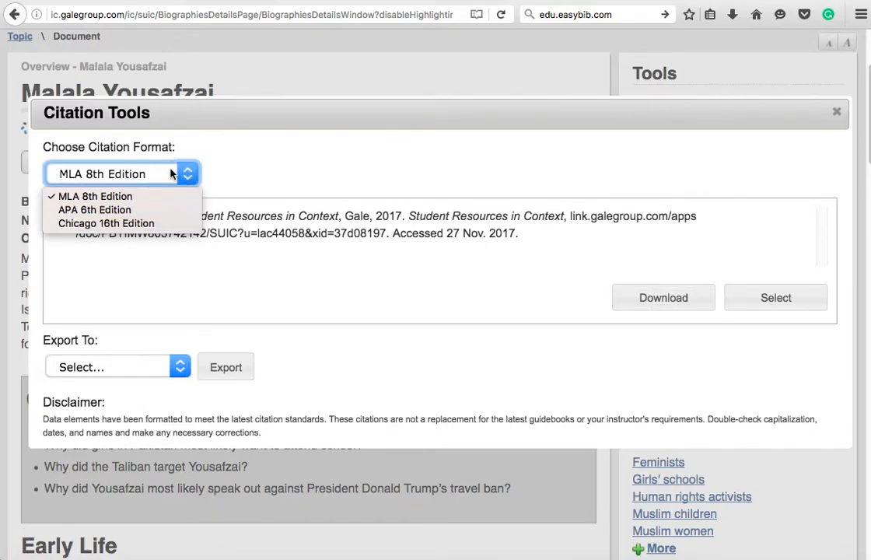
click(244, 155)
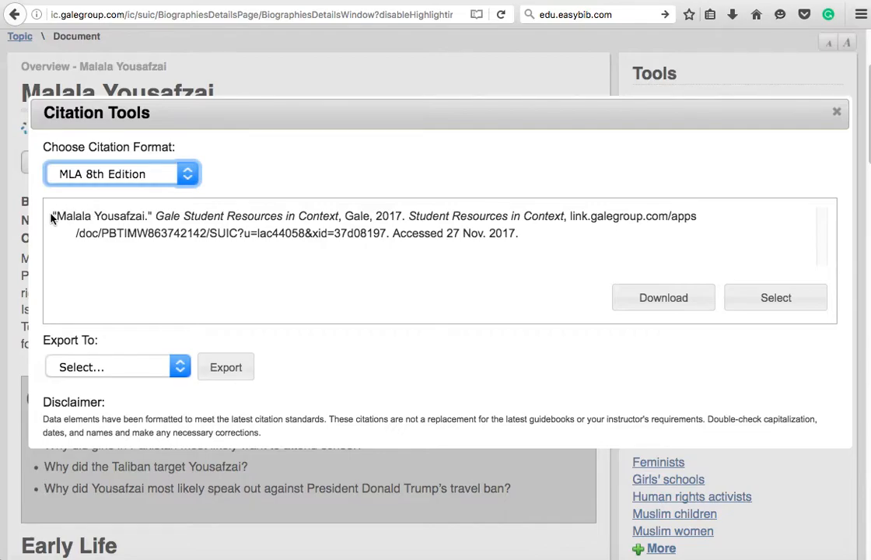
drag(54, 215, 518, 233)
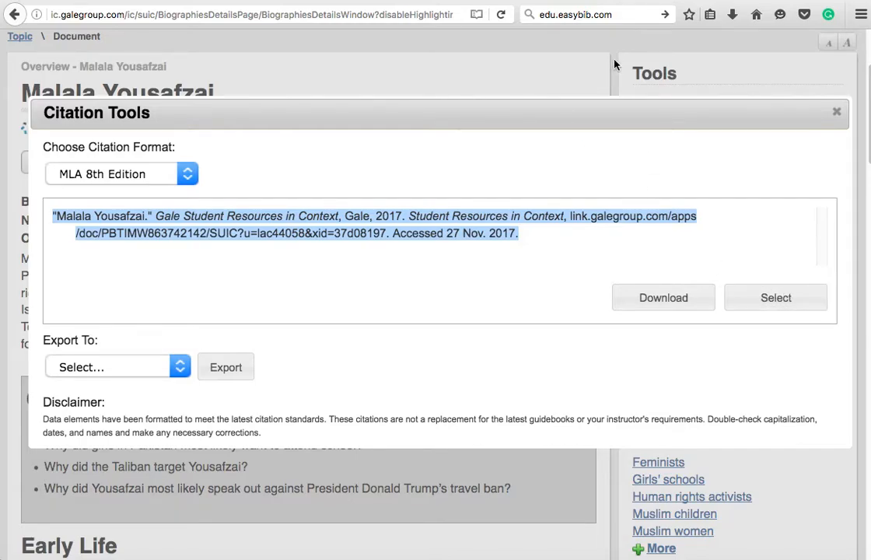
Step: Switch back to EasyBib and return to the NHD project's bibliography page
click(537, 0)
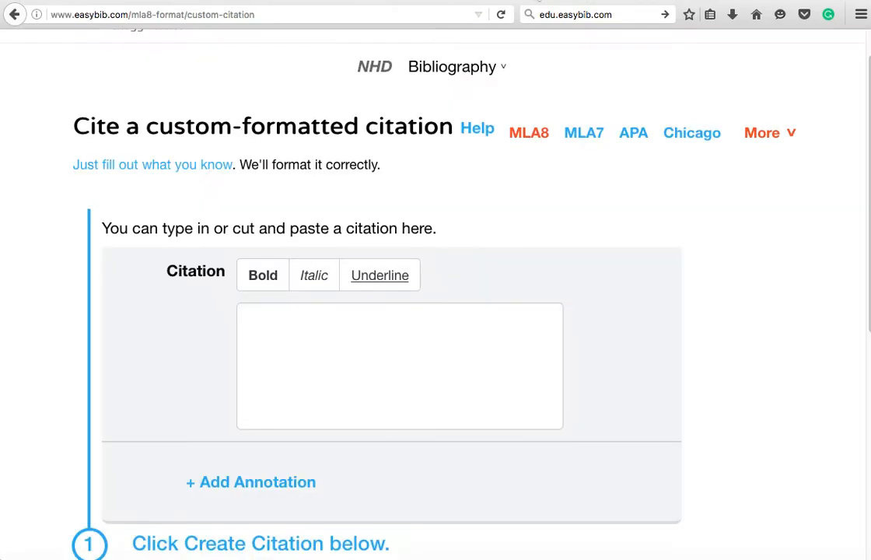
scroll(500, 202, up, 1)
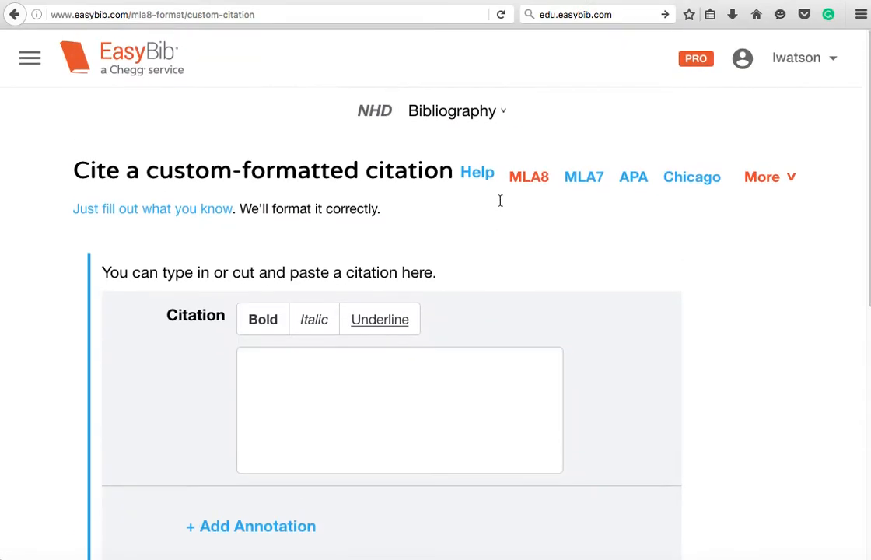
click(502, 111)
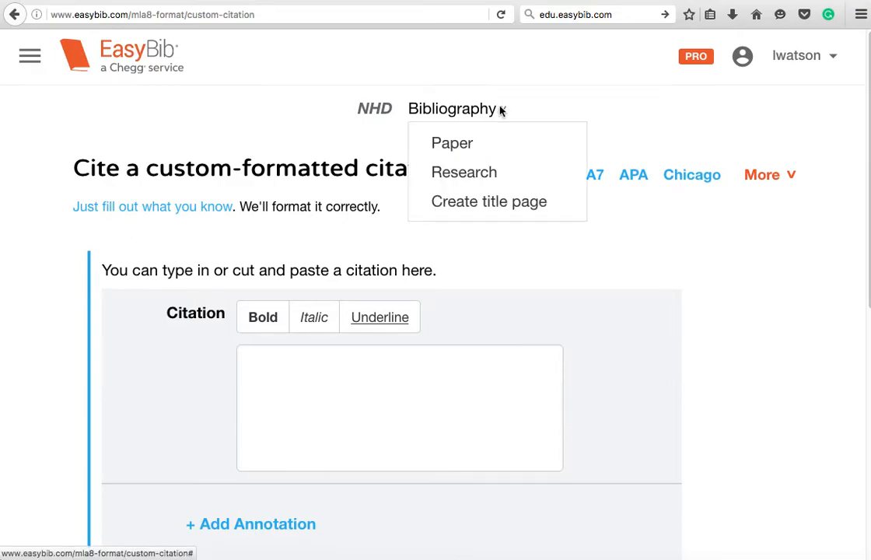
click(433, 116)
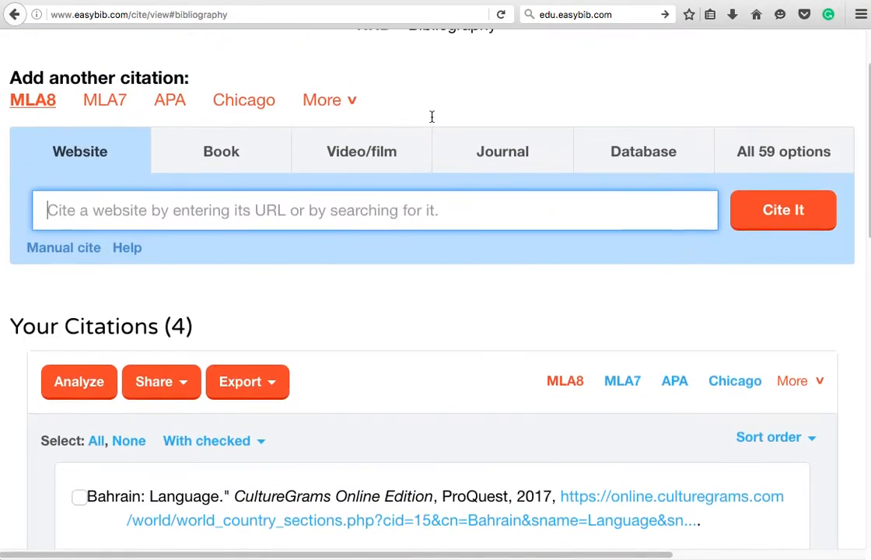
Step: Open the write / paste citation form from the full list of source options
click(782, 149)
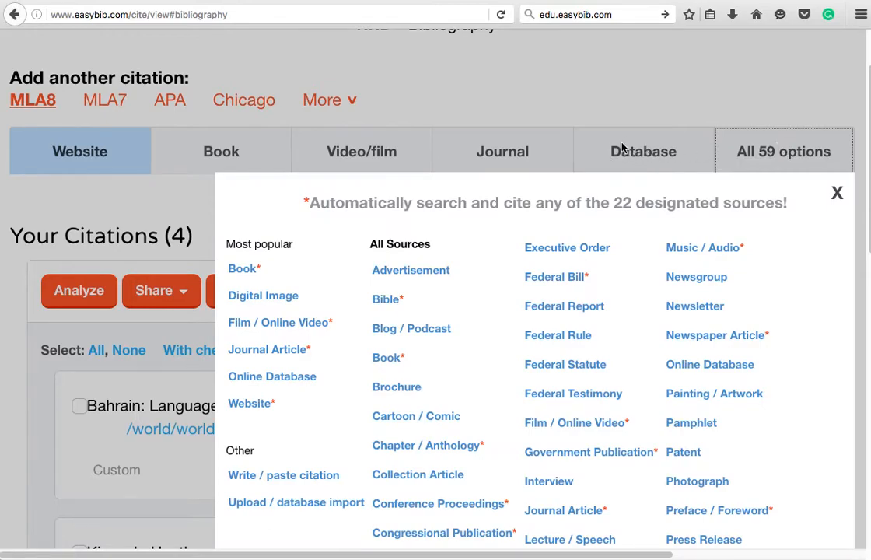
scroll(623, 148, down, 3)
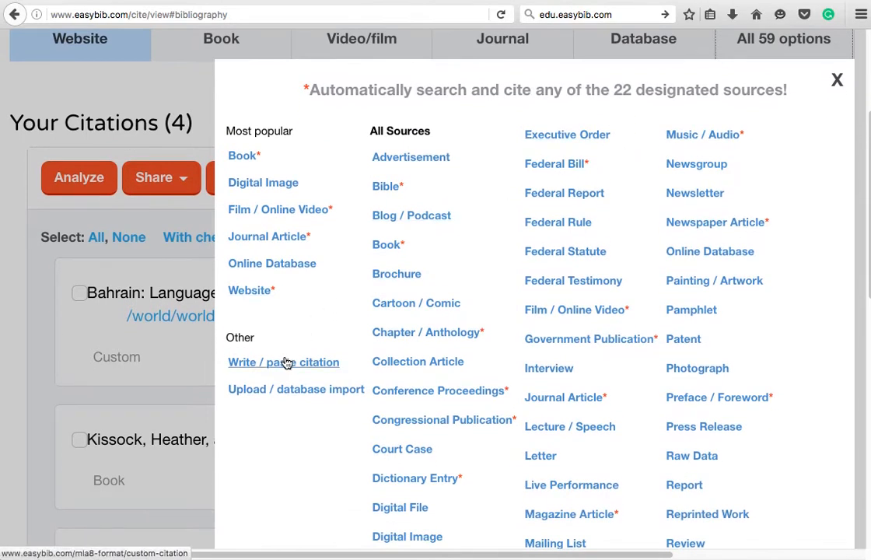
click(286, 364)
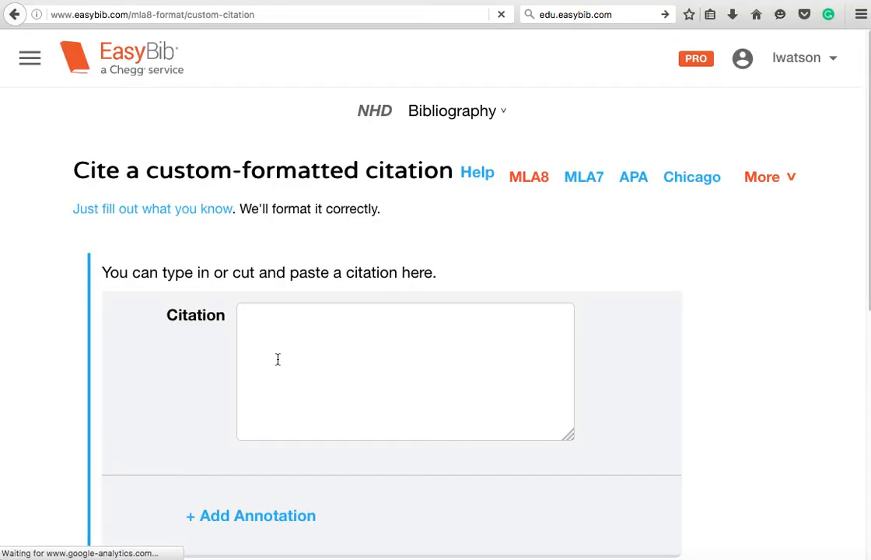
Step: Paste the copied Gale citation for Malala Yousafzai into the custom-formatted citation form and check its full text
click(263, 363)
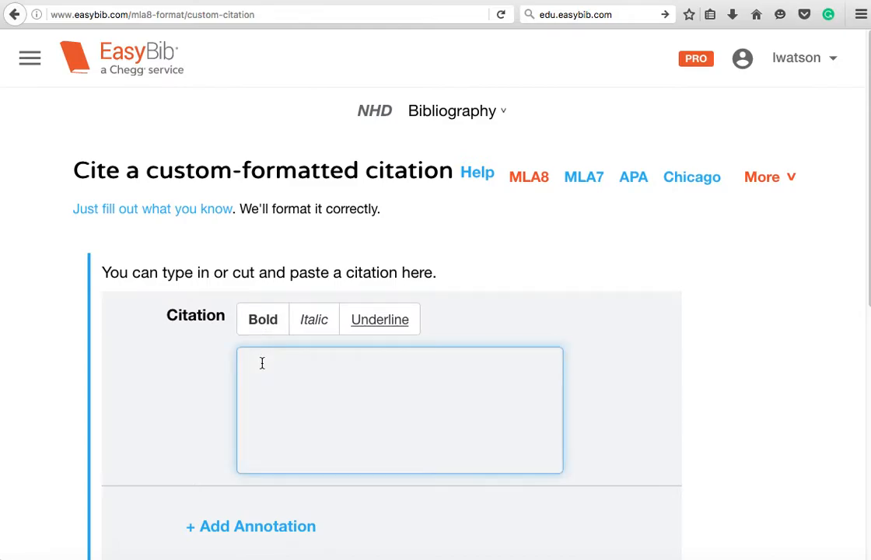
key(super+v)
scroll(262, 363, up, 3)
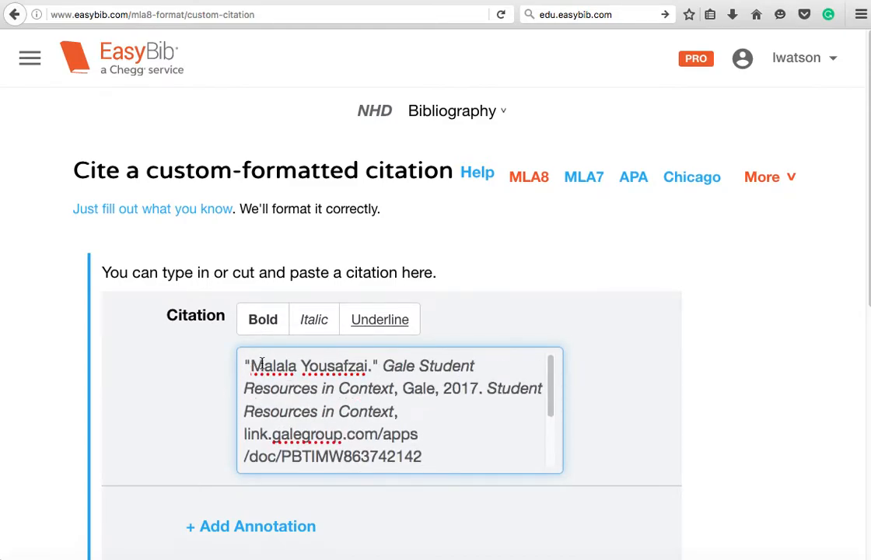
scroll(257, 365, down, 3)
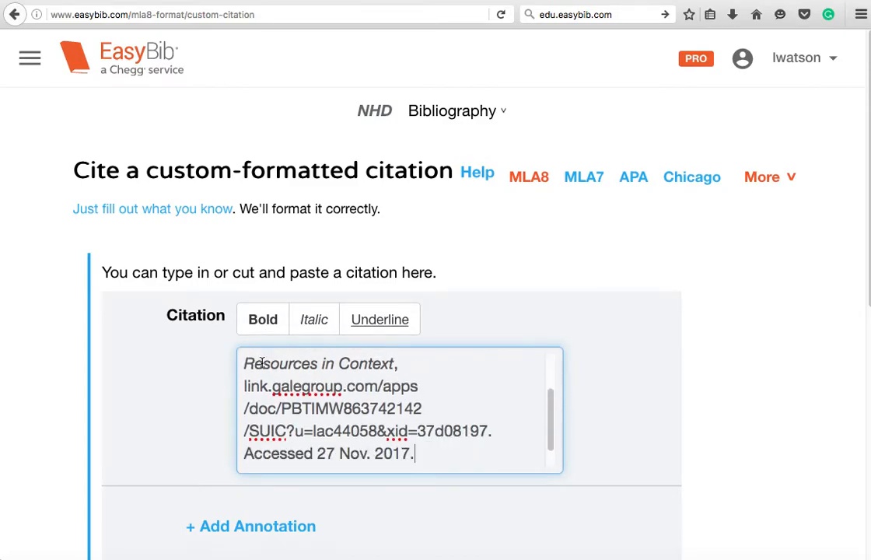
Step: Add an annotation saying that this source provided introductory information regarding Malala's life and experiences
click(208, 528)
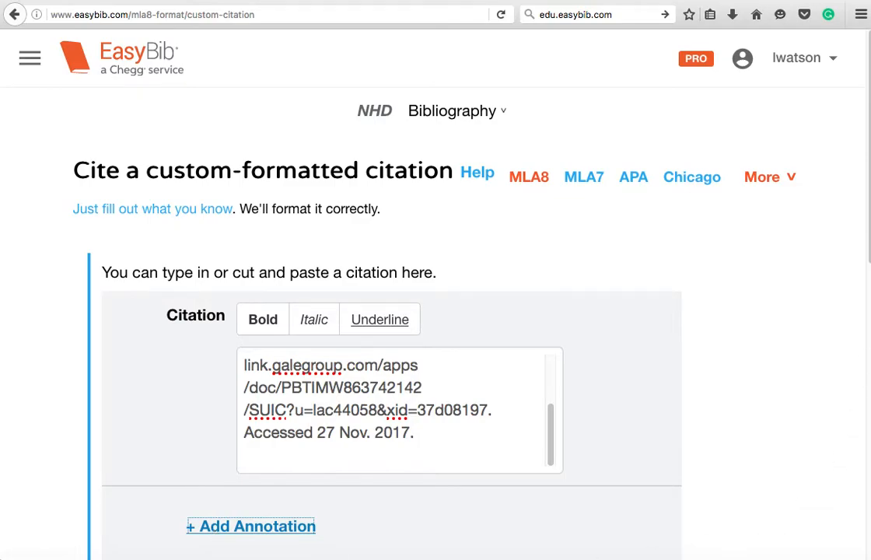
scroll(859, 265, down, 5)
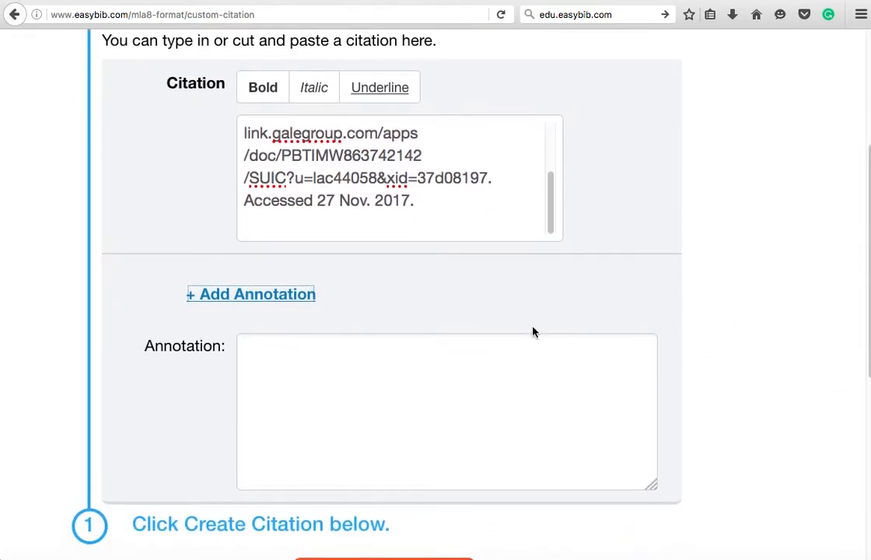
click(427, 355)
text(This soucre)
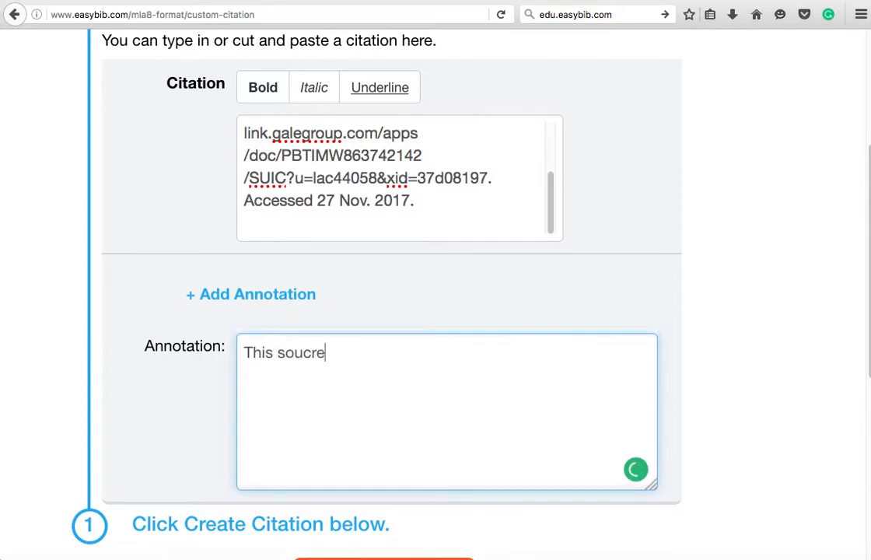
key(BackSpace)
key(BackSpace)
text(e proi)
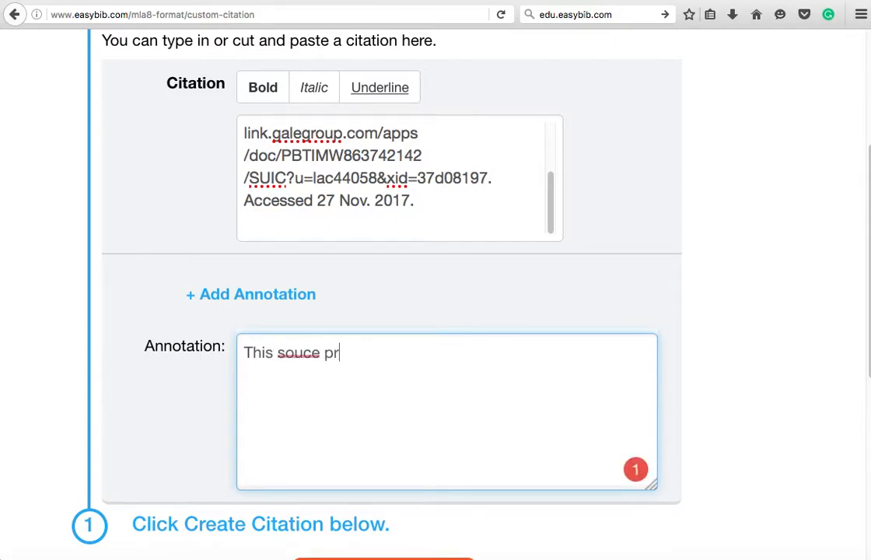
key(BackSpace)
text(vided me with i)
text(ntroductory)
text( in f)
text(fo)
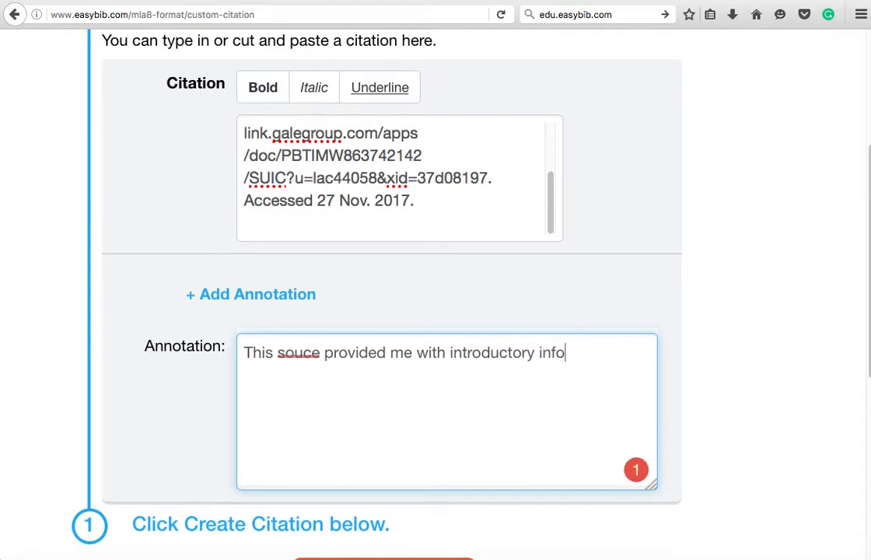
text(rmation regardi)
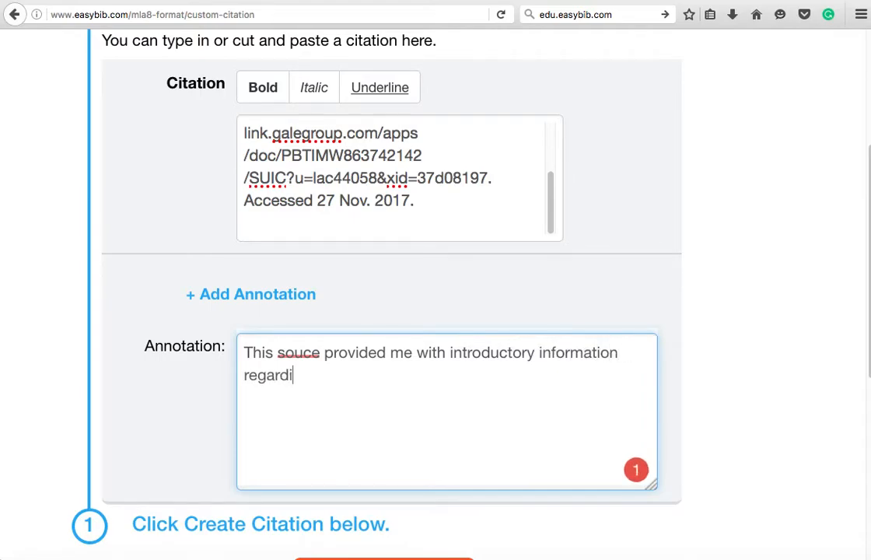
text(ng Malaa)
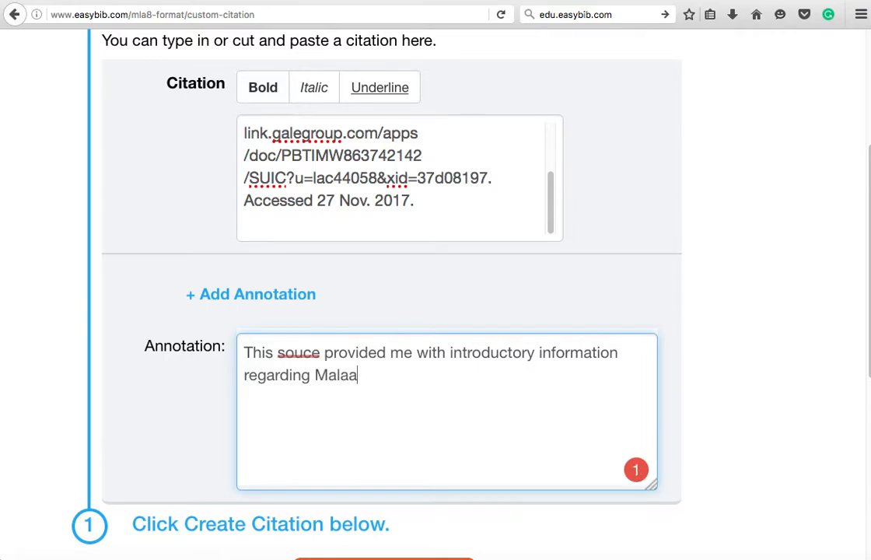
text('s life )
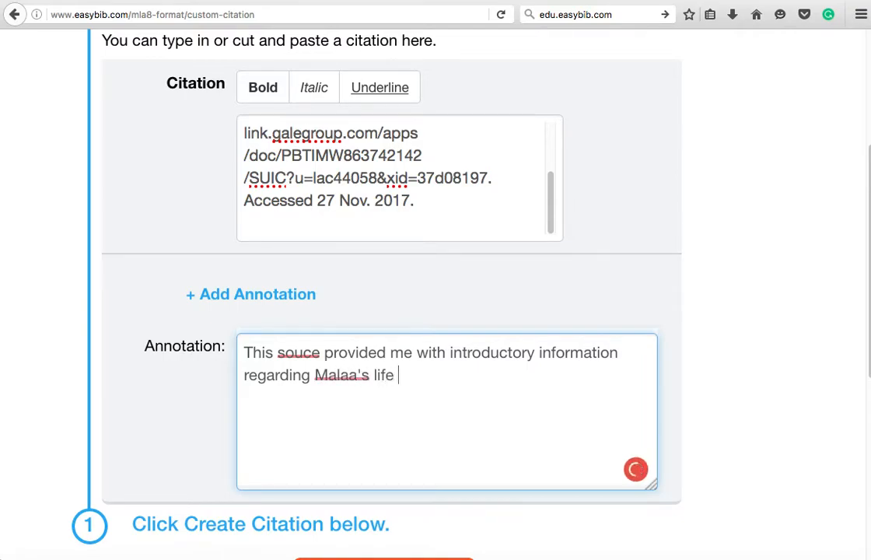
text(and experiences.)
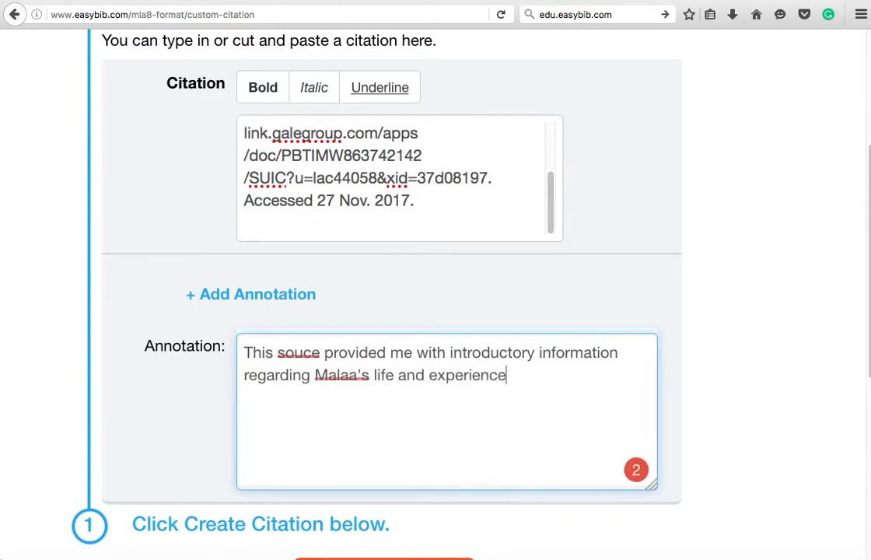
Step: Correct the two misspelled words in the annotation to "source" and "Malala's"
mouse_move(305, 354)
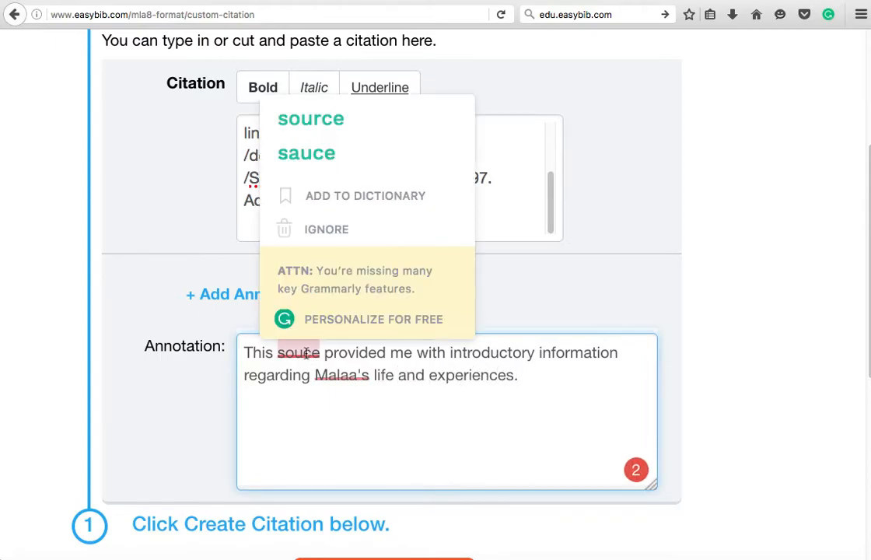
click(319, 118)
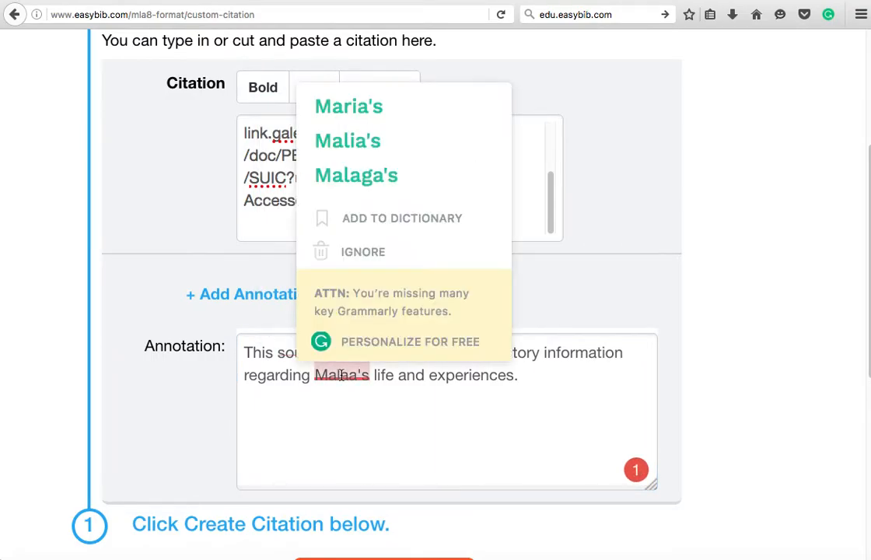
click(342, 377)
click(355, 378)
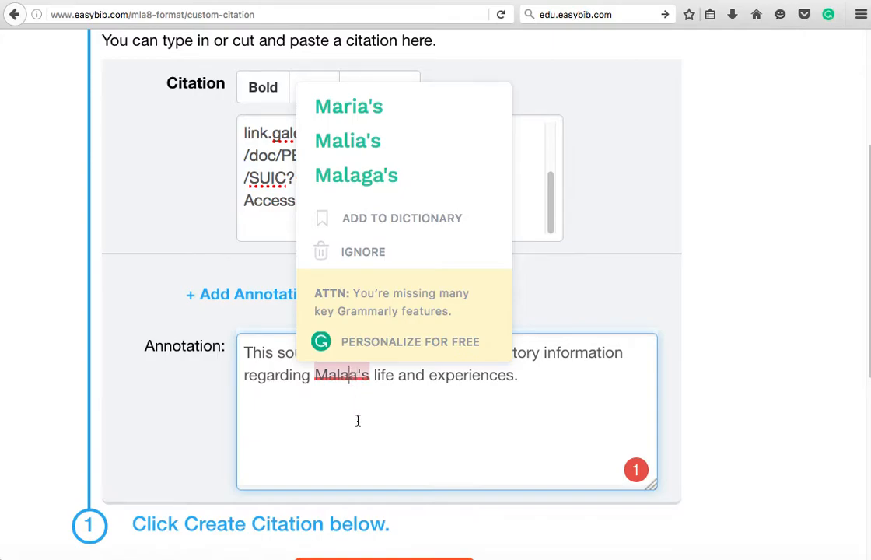
click(355, 416)
scroll(476, 170, up, 2)
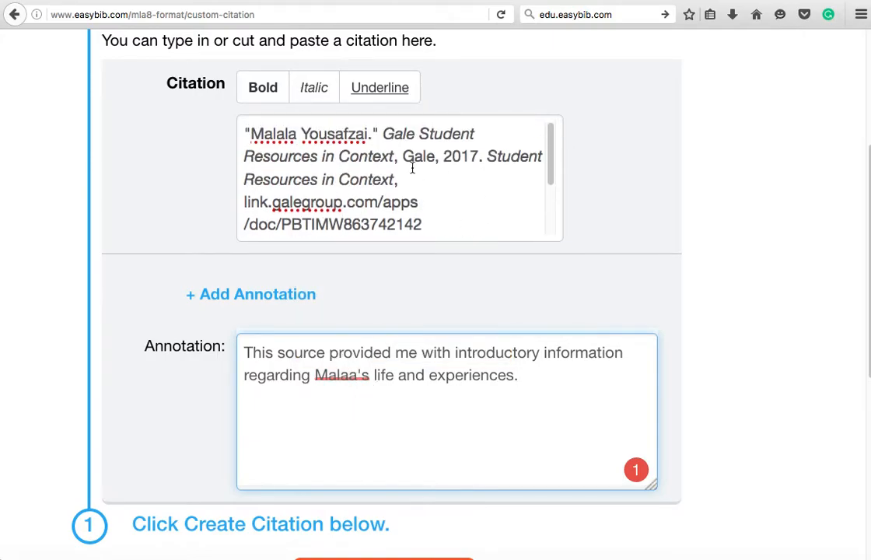
click(338, 377)
text(l)
click(377, 427)
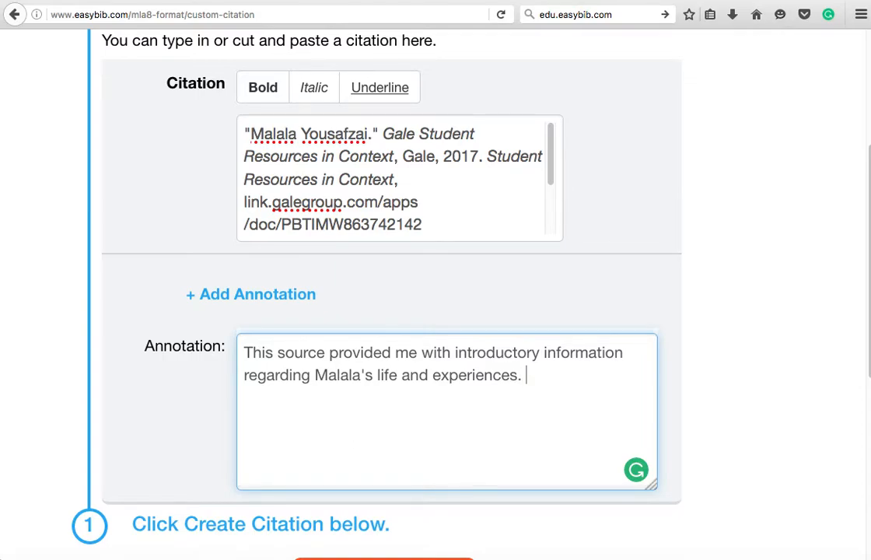
Step: Create the custom citation with its annotation in the NHD bibliography
scroll(380, 467, down, 4)
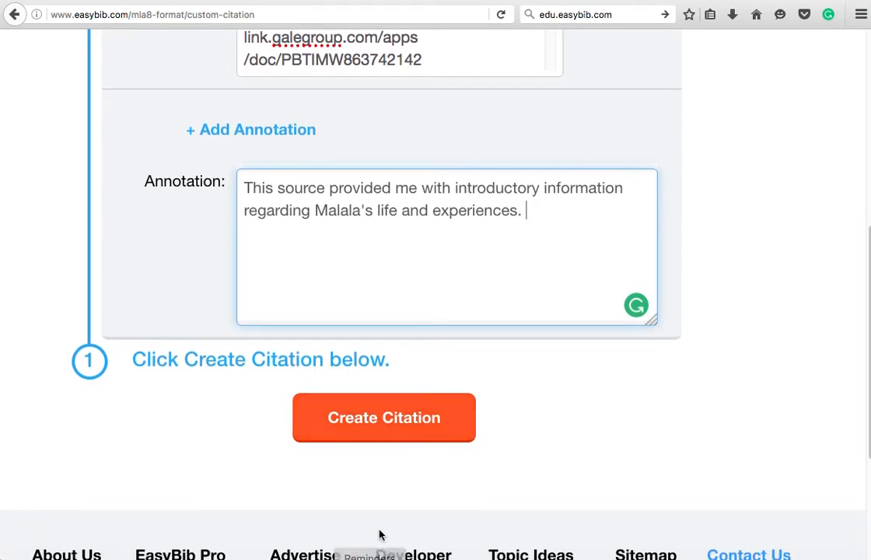
click(379, 430)
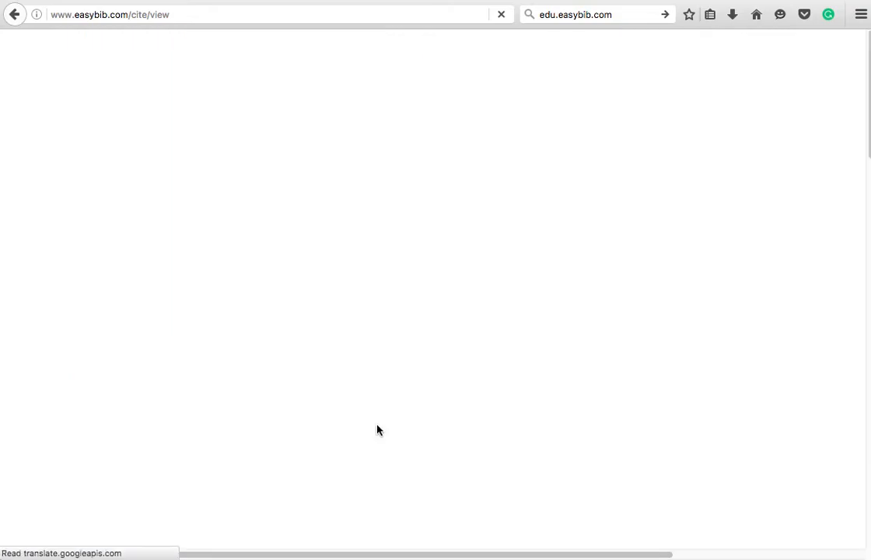
scroll(378, 428, down, 3)
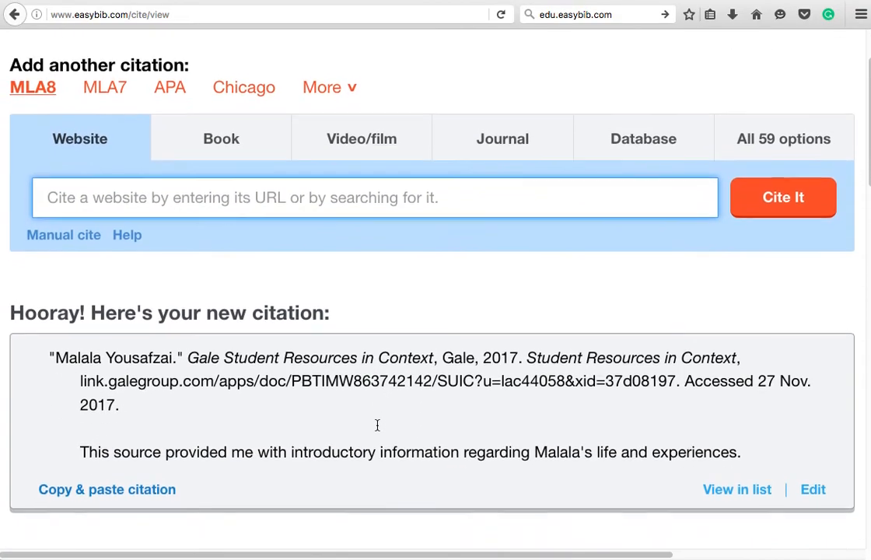
Step: Look over the bibliography list, comparing the placement and annotation layout of the new custom citation with the neighbouring entries
scroll(377, 426, down, 12)
scroll(378, 426, down, 4)
scroll(378, 426, down, 7)
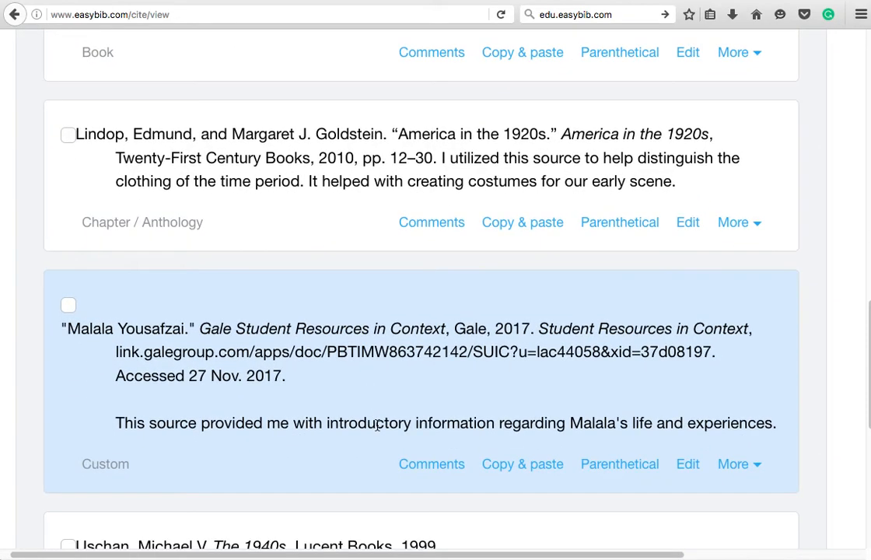
scroll(378, 426, down, 2)
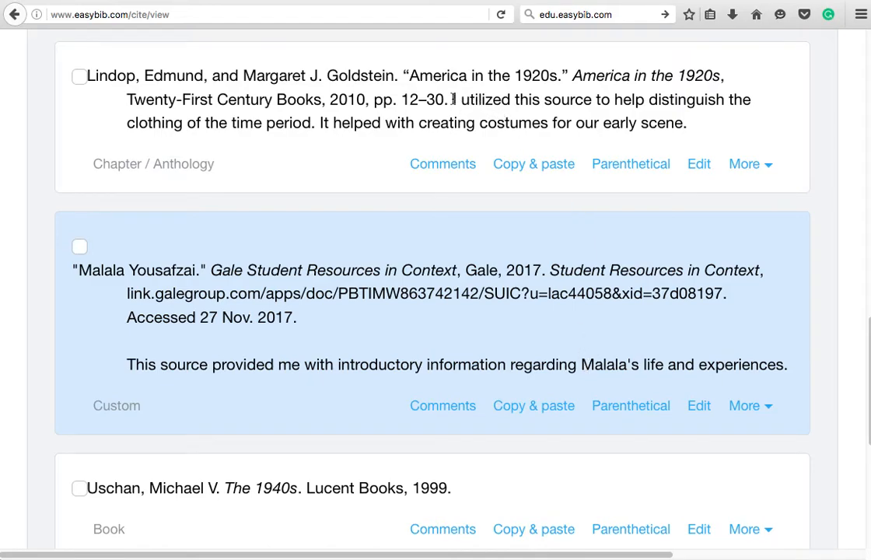
scroll(541, 238, down, 4)
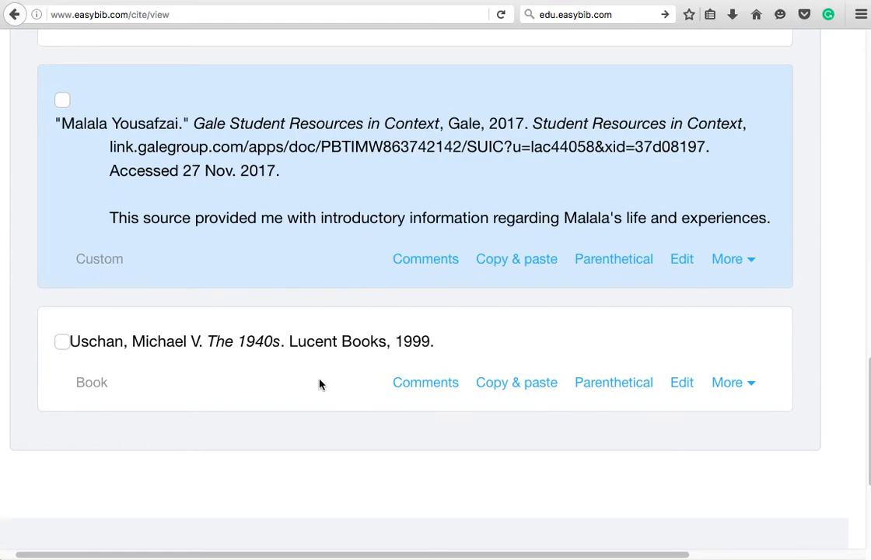
scroll(319, 383, up, 6)
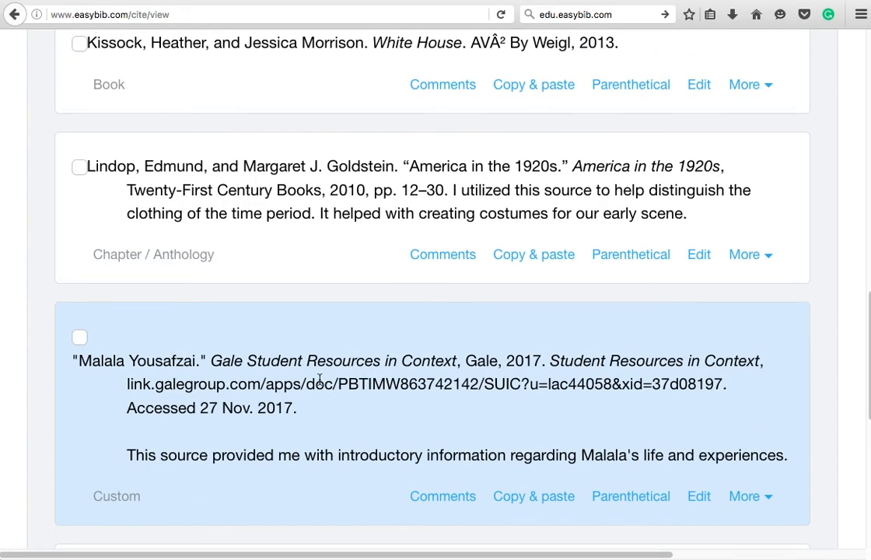
scroll(319, 380, up, 15)
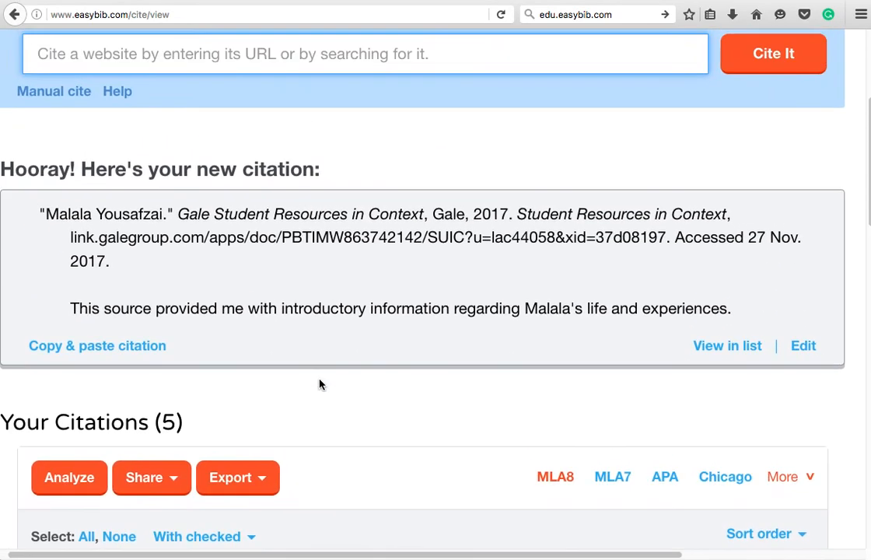
scroll(319, 384, up, 2)
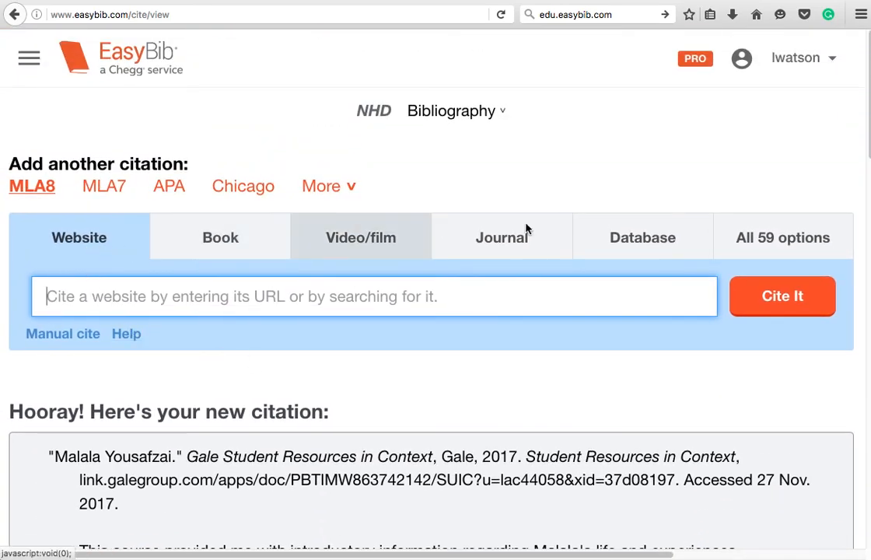
Step: Review the full list of source options, including the write / paste citation option, and close it
click(757, 245)
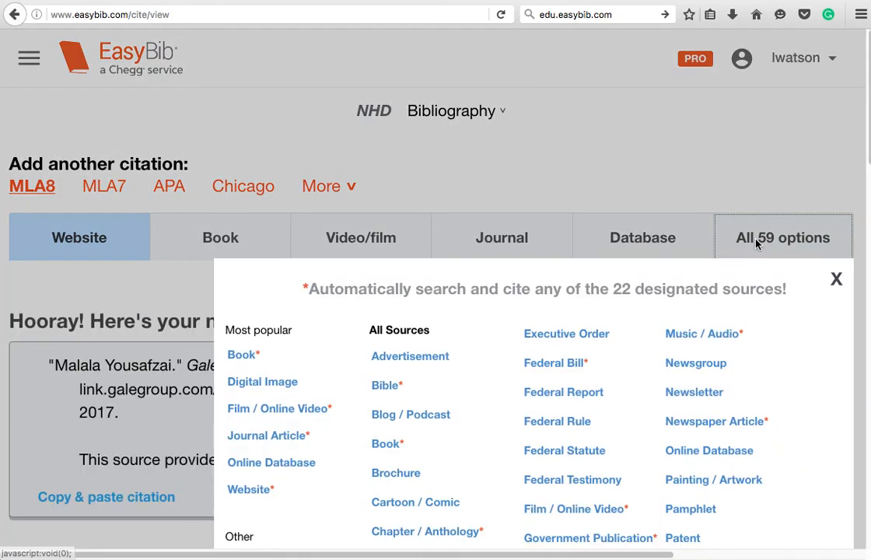
scroll(348, 504, down, 3)
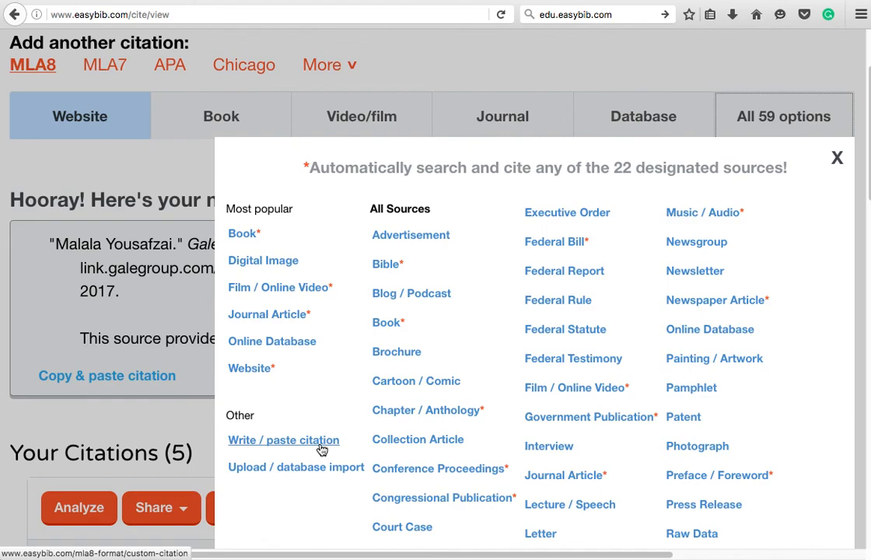
click(837, 159)
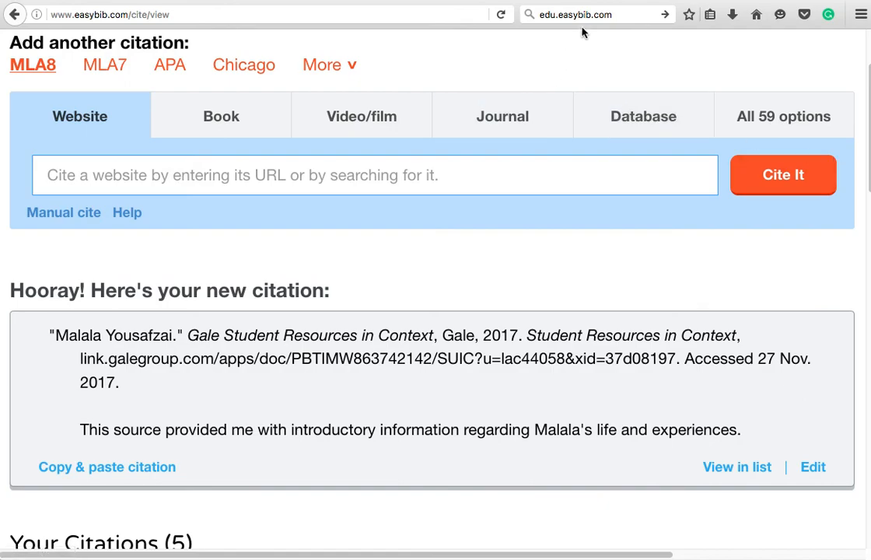